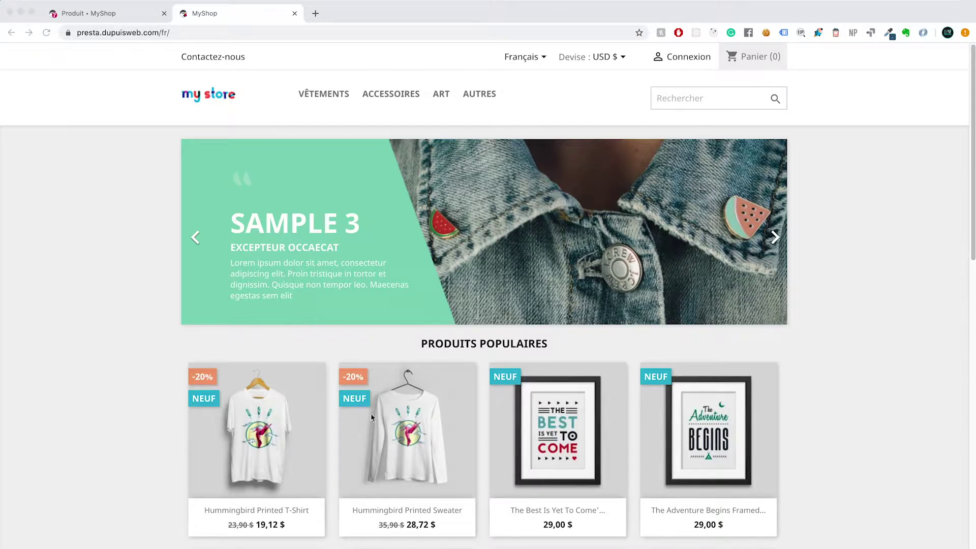
Step: Create a new product in the catalogue's product list and name it T-Shirt
{"action": "left_click", "coordinate": [112, 16]}
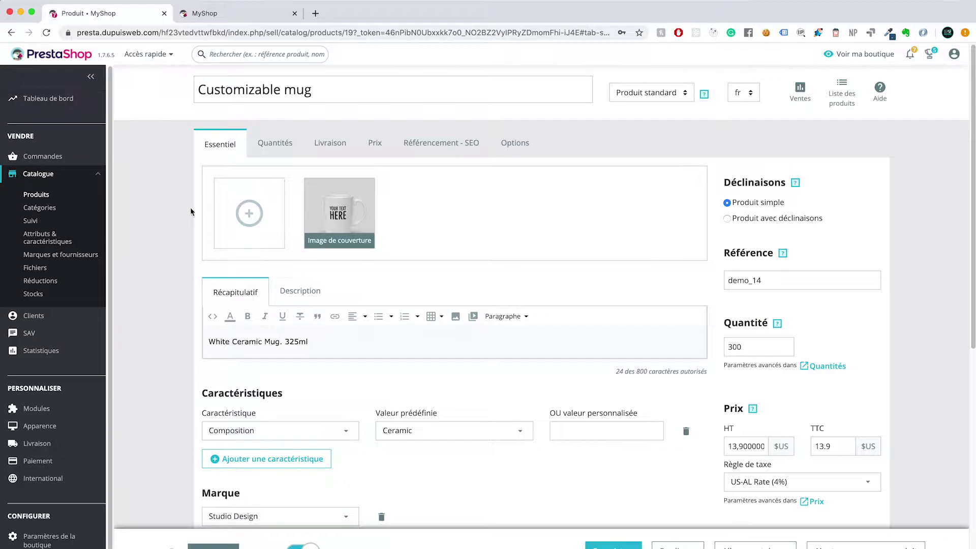
{"action": "left_click", "coordinate": [38, 197]}
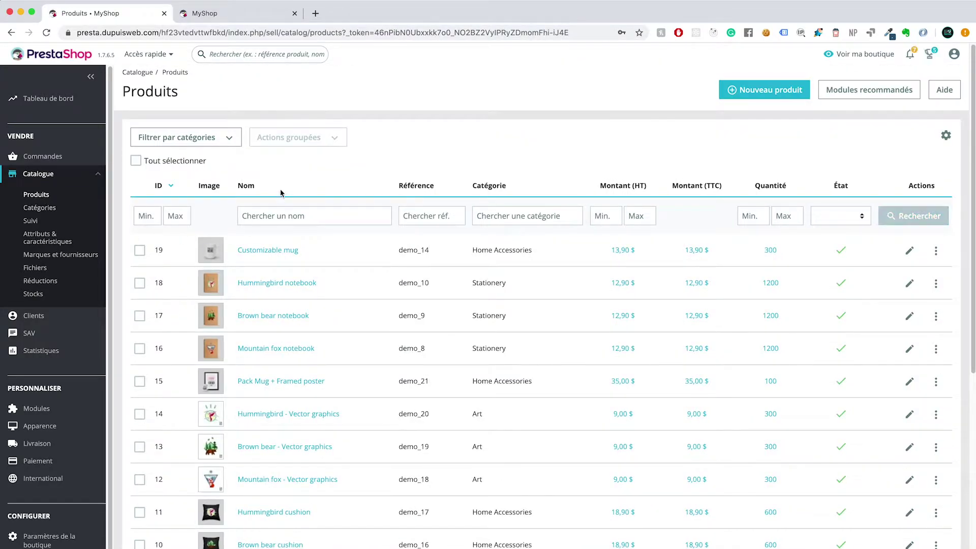
{"action": "left_click", "coordinate": [774, 93]}
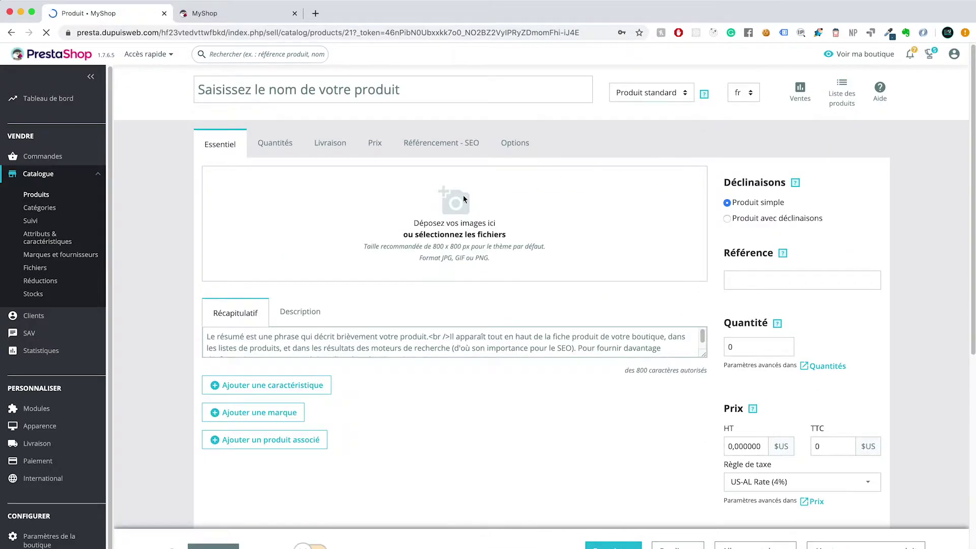
{"action": "left_click", "coordinate": [397, 91]}
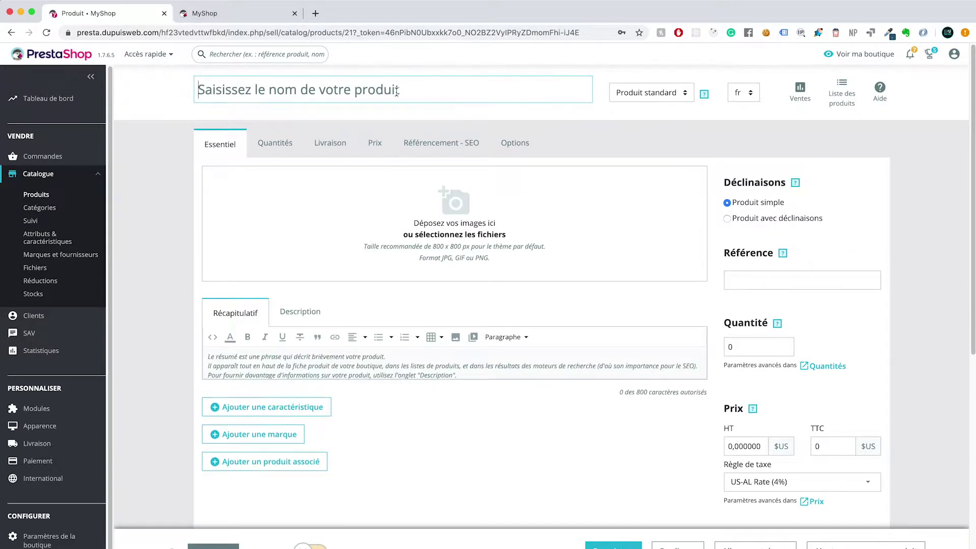
{"action": "type", "text": "T-sh"}
{"action": "key", "text": "BackSpace"}
{"action": "key", "text": "BackSpace"}
{"action": "type", "text": "Shirt"}
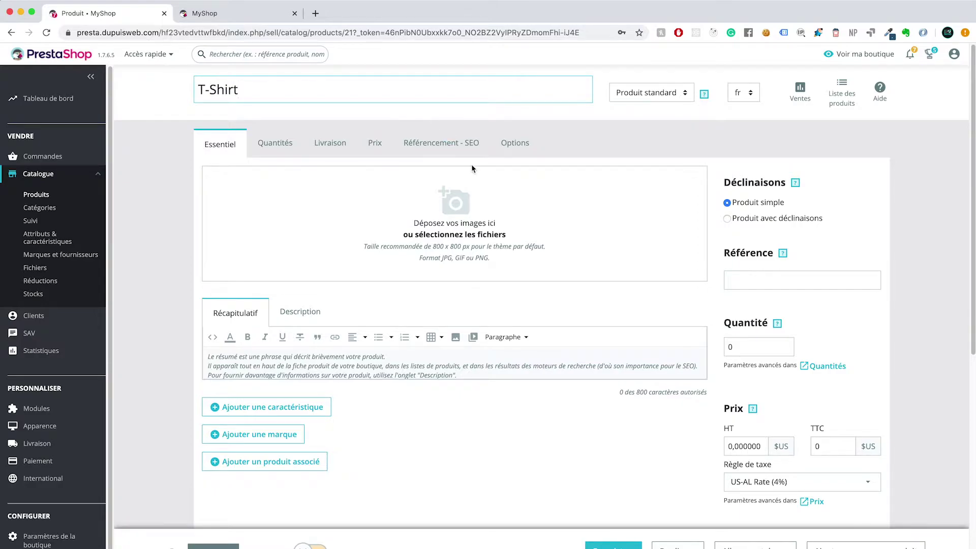
Step: Add the 619z22JF…X679_.jpg picture from the Bureau folder to the product and set it as Produit avec déclinaisons
{"action": "left_click", "coordinate": [459, 216]}
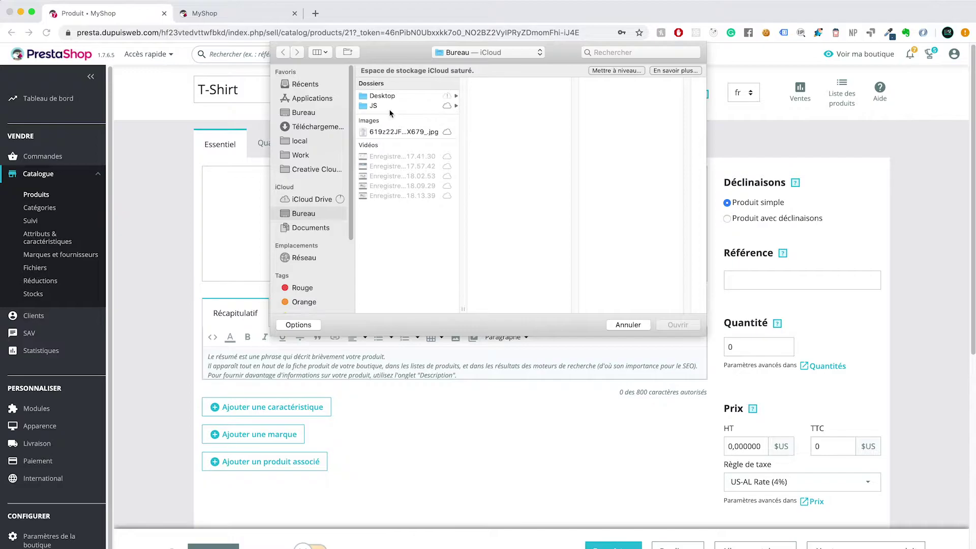
{"action": "left_click", "coordinate": [311, 114]}
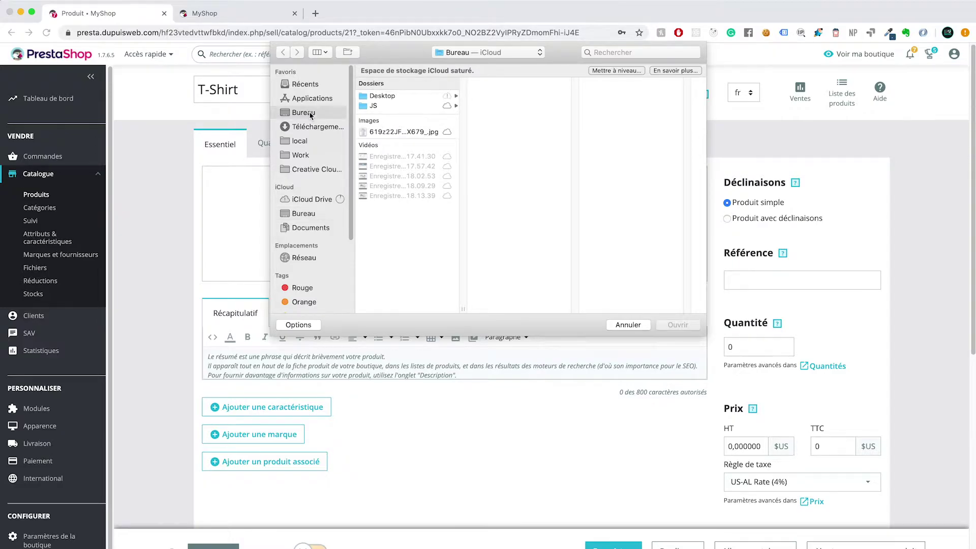
{"action": "left_click", "coordinate": [411, 134]}
{"action": "left_click", "coordinate": [669, 326]}
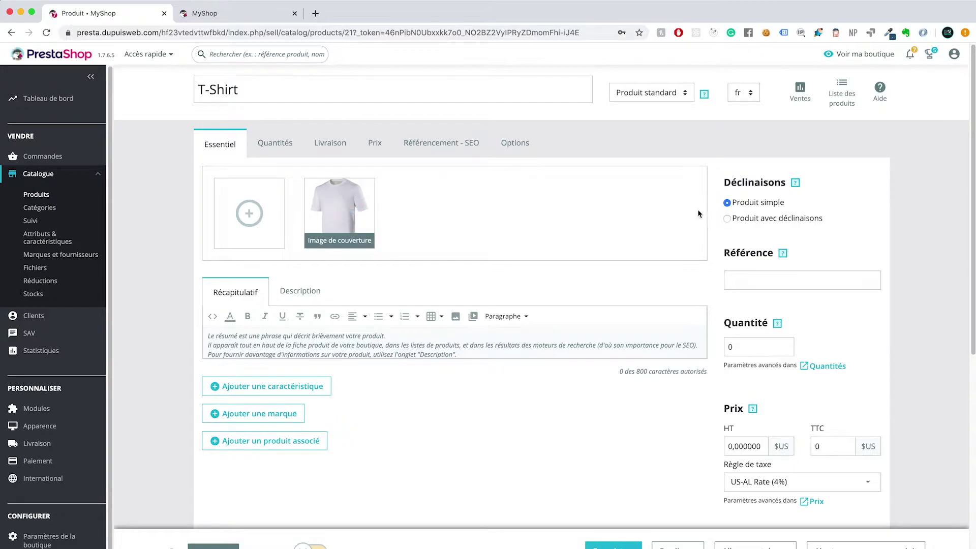
{"action": "left_click", "coordinate": [726, 219]}
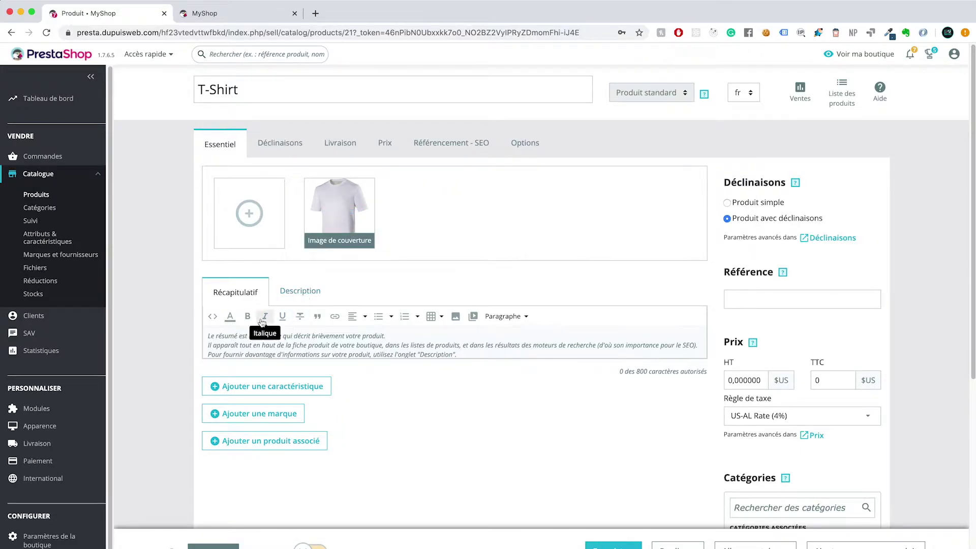
Step: Examine where the summary and the full description appear on the Hummingbird Printed Sweater page of the storefront
{"action": "left_click", "coordinate": [243, 336]}
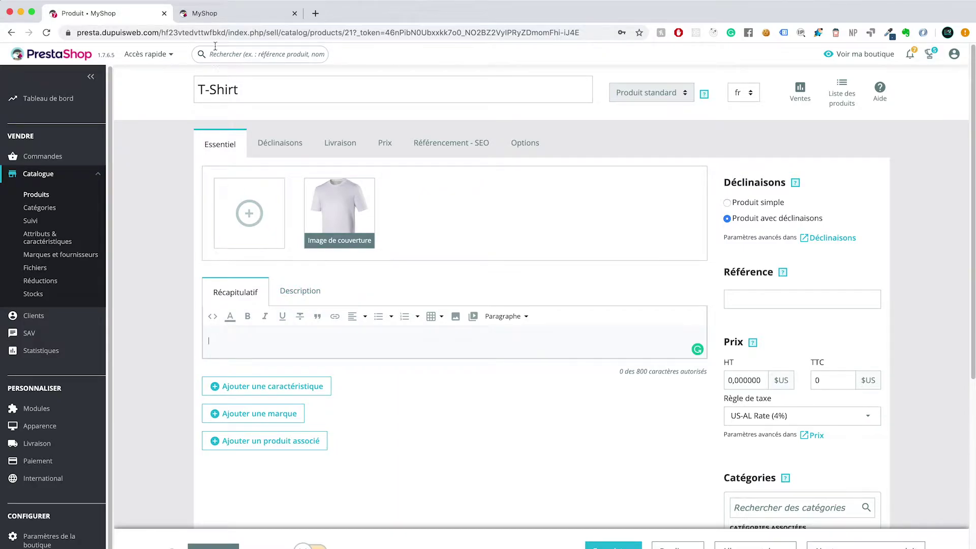
{"action": "left_click", "coordinate": [214, 21]}
{"action": "key", "text": "super+r"}
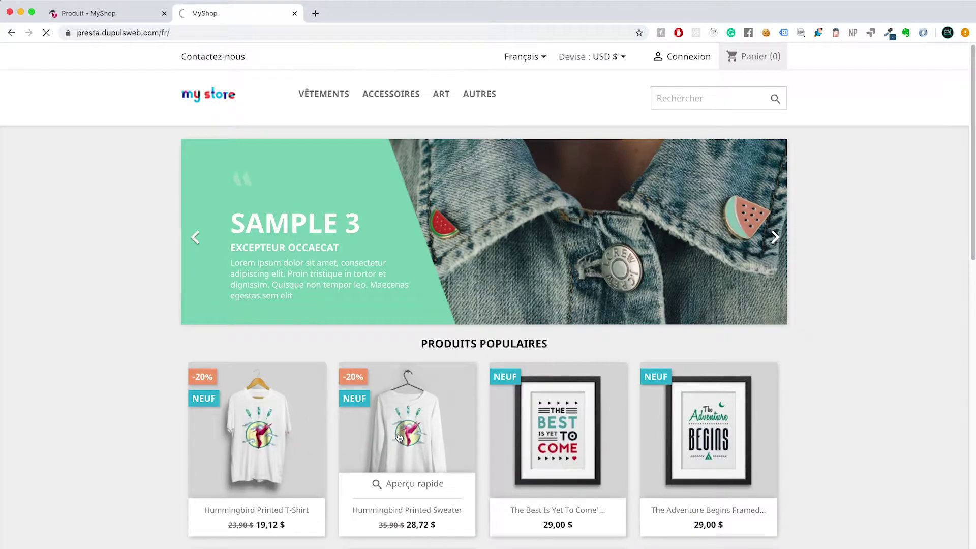
{"action": "left_click", "coordinate": [399, 437]}
{"action": "left_click_drag", "start_coordinate": [493, 248], "coordinate": [522, 254]}
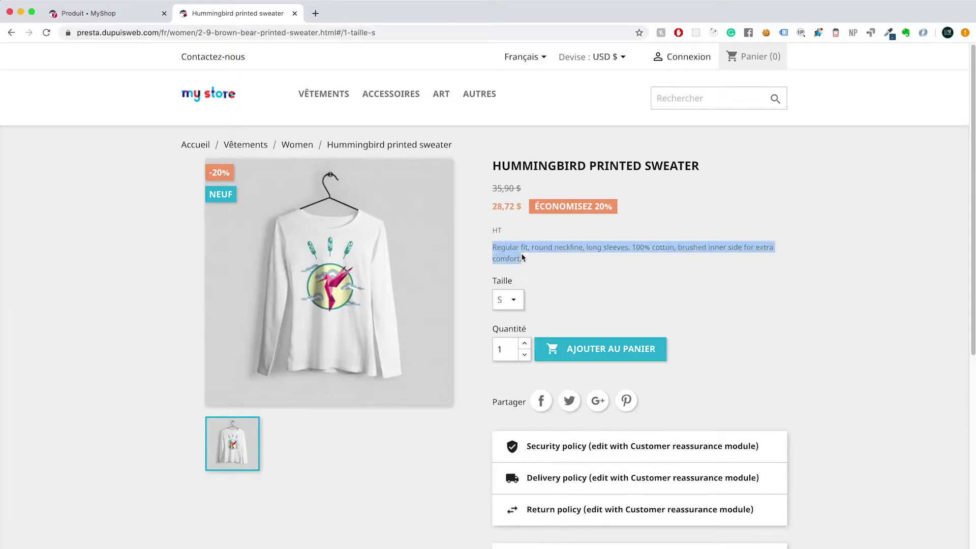
{"action": "left_click", "coordinate": [550, 260]}
{"action": "scroll", "coordinate": [550, 260], "scroll_direction": "down", "scroll_amount": 5}
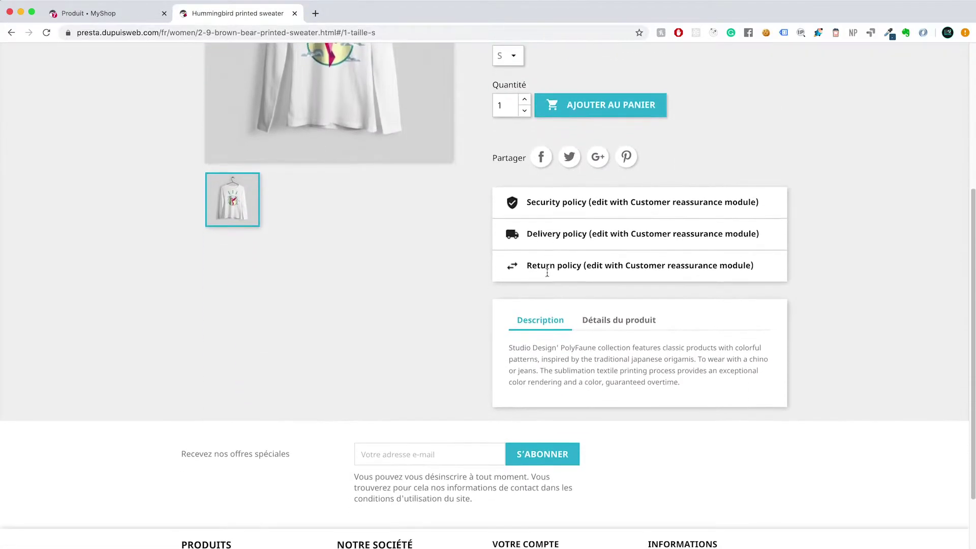
{"action": "left_click_drag", "start_coordinate": [691, 387], "coordinate": [510, 348]}
{"action": "scroll", "coordinate": [544, 253], "scroll_direction": "up", "scroll_amount": 5}
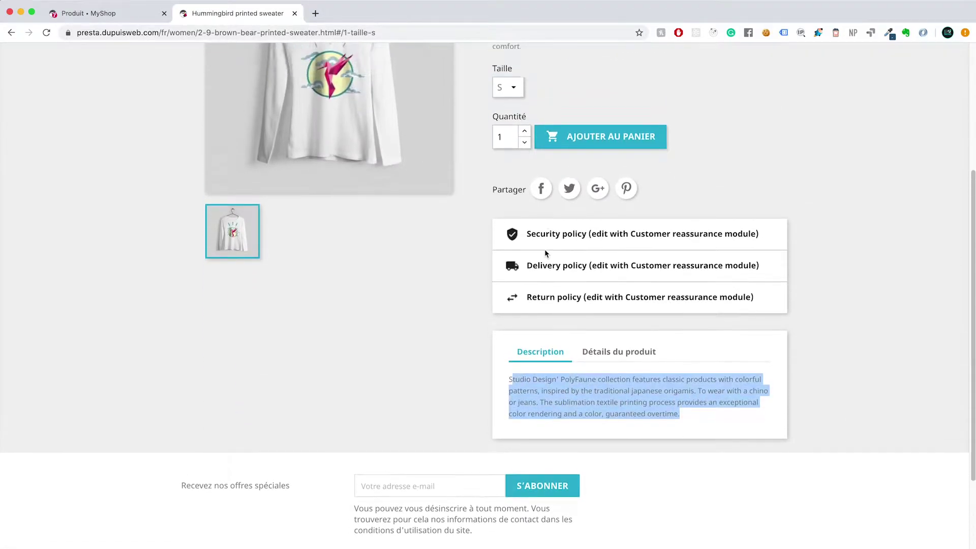
Step: Return to the T-Shirt product and open its full description for editing
{"action": "left_click", "coordinate": [116, 15]}
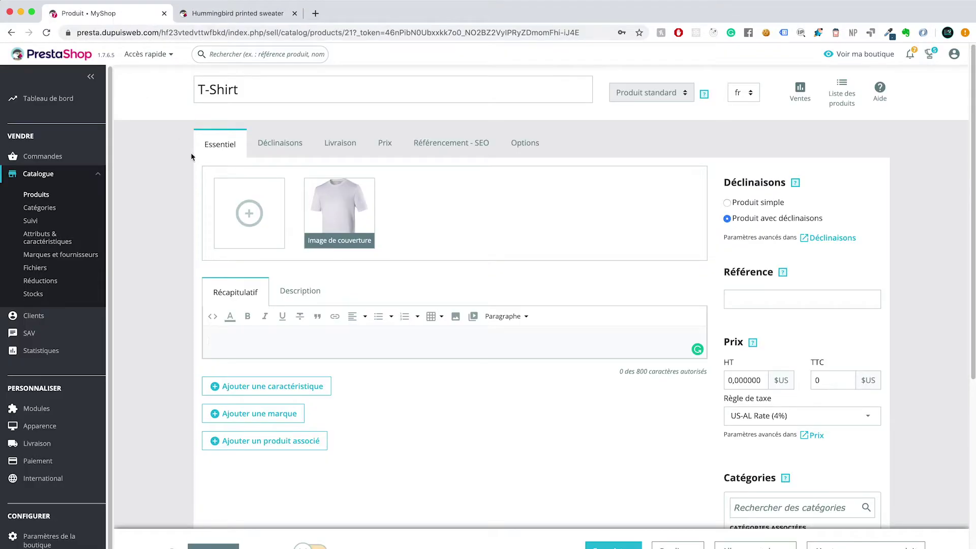
{"action": "left_click", "coordinate": [293, 292]}
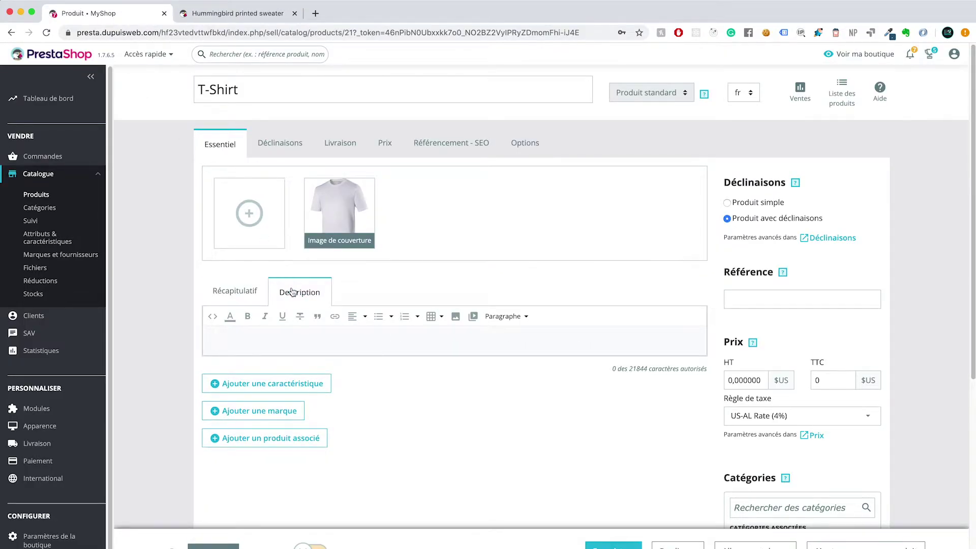
{"action": "left_click", "coordinate": [231, 340]}
Step: Add an empty feature row to the T-Shirt product and look through the features available for it
{"action": "scroll", "coordinate": [321, 370], "scroll_direction": "down", "scroll_amount": 2}
{"action": "left_click", "coordinate": [328, 315]}
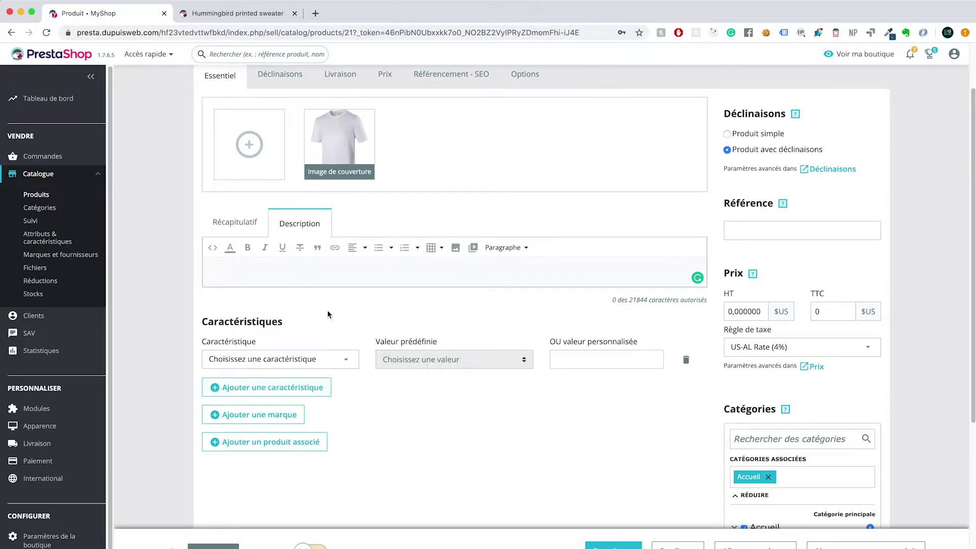
{"action": "left_click", "coordinate": [315, 360]}
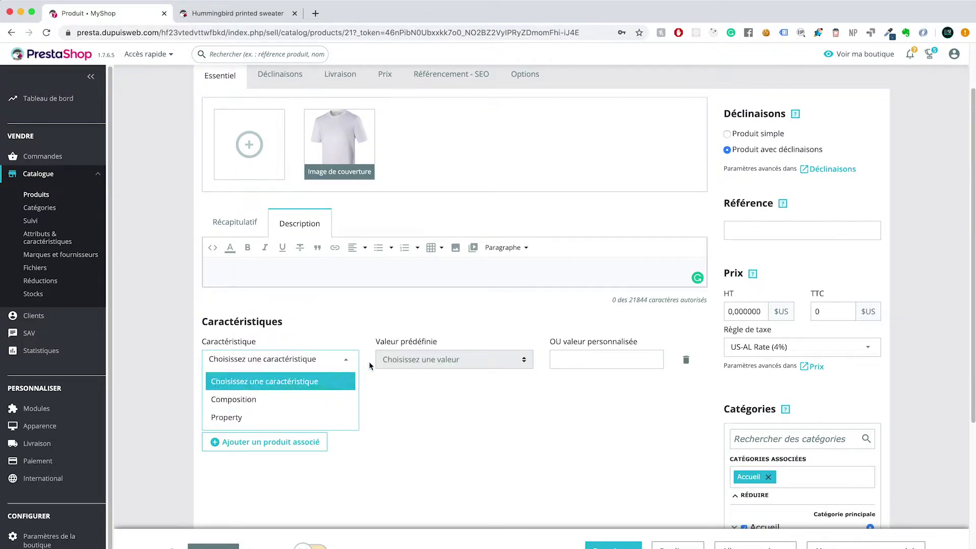
{"action": "left_click", "coordinate": [348, 342]}
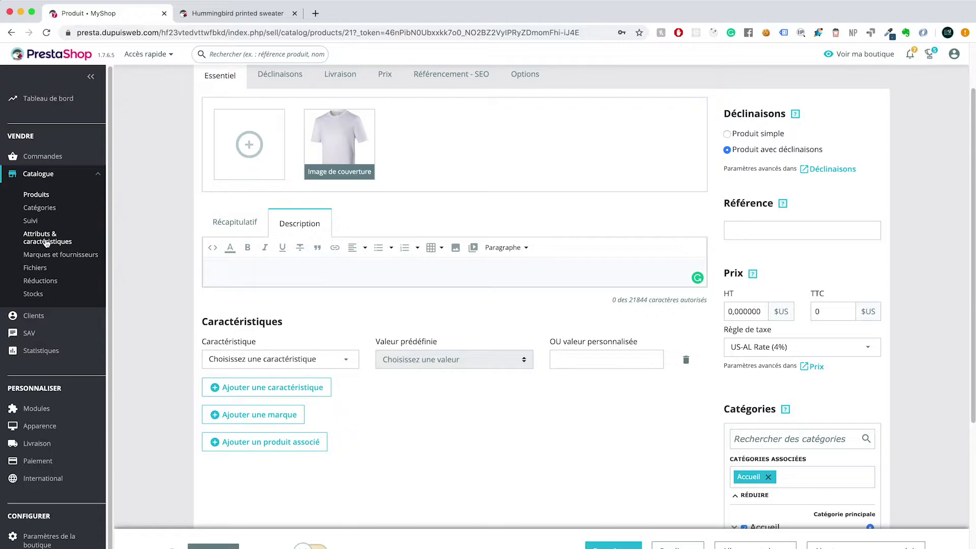
Step: Open Attributs & caractéristiques in a separate browser tab and show its list of features
{"action": "scroll", "coordinate": [229, 249], "scroll_direction": "up", "scroll_amount": 3}
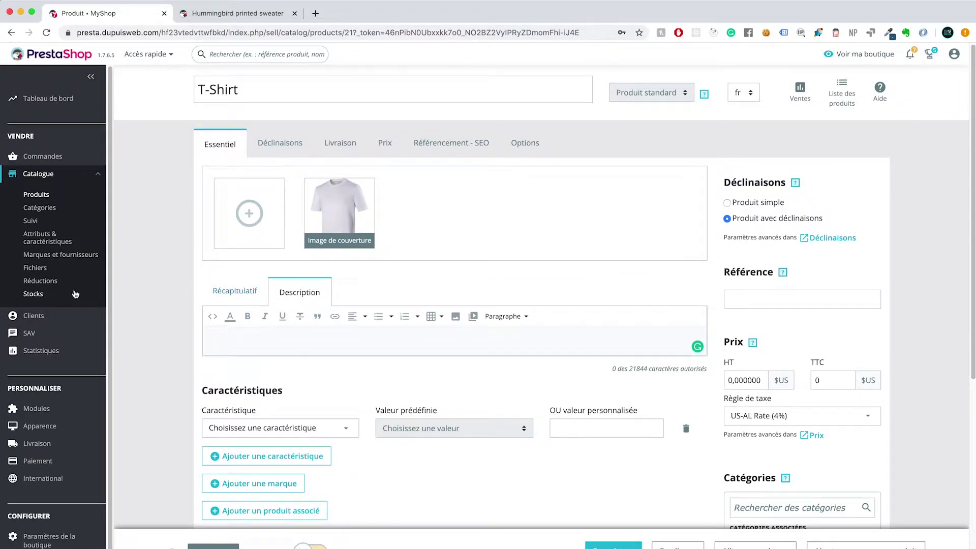
{"action": "right_click", "coordinate": [52, 242]}
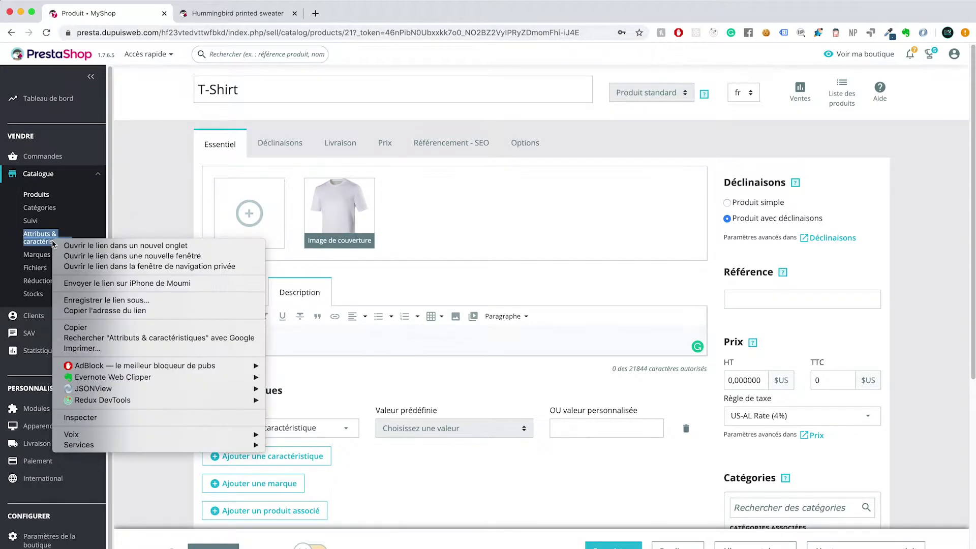
{"action": "left_click", "coordinate": [85, 247]}
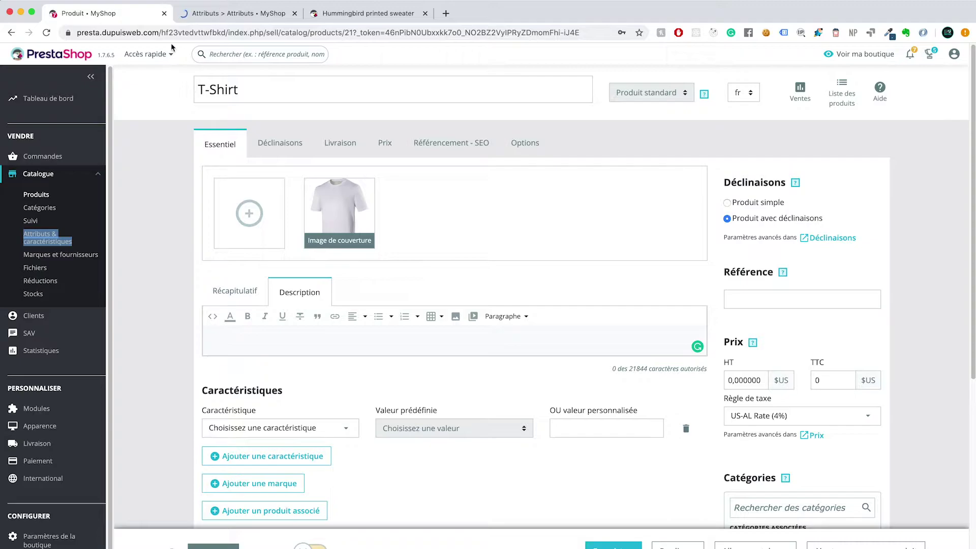
{"action": "left_click", "coordinate": [217, 14]}
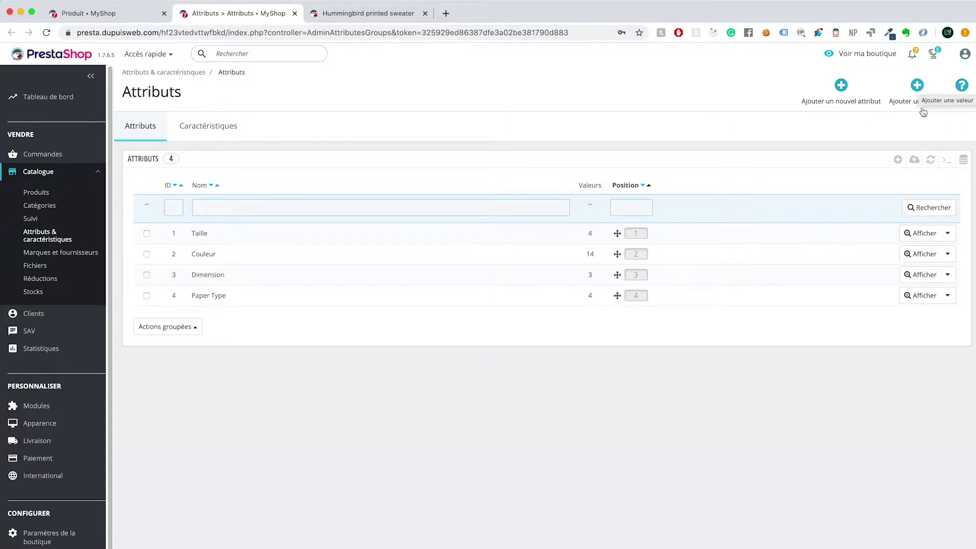
{"action": "left_click", "coordinate": [217, 129]}
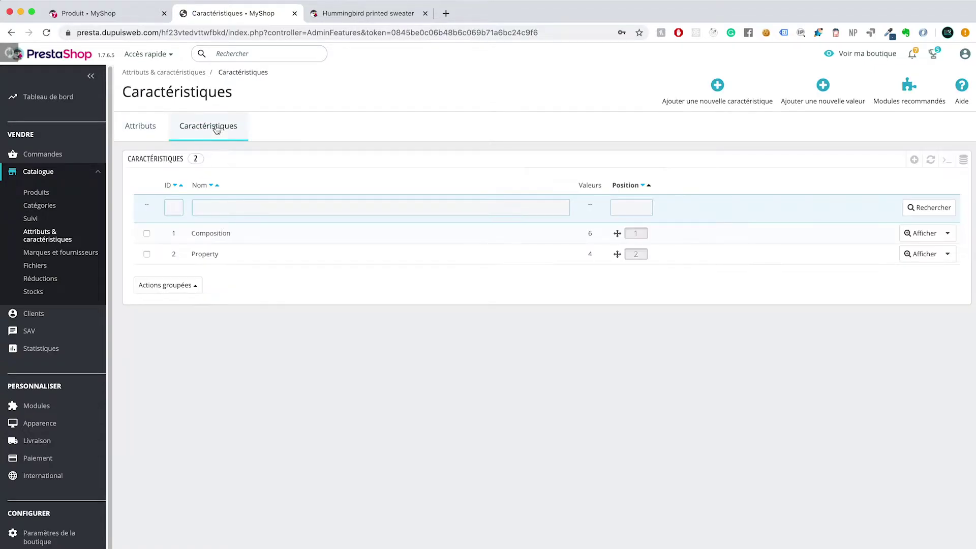
Step: Create and save a new feature named Types de produit, with URL and title tag left empty
{"action": "left_click", "coordinate": [724, 87]}
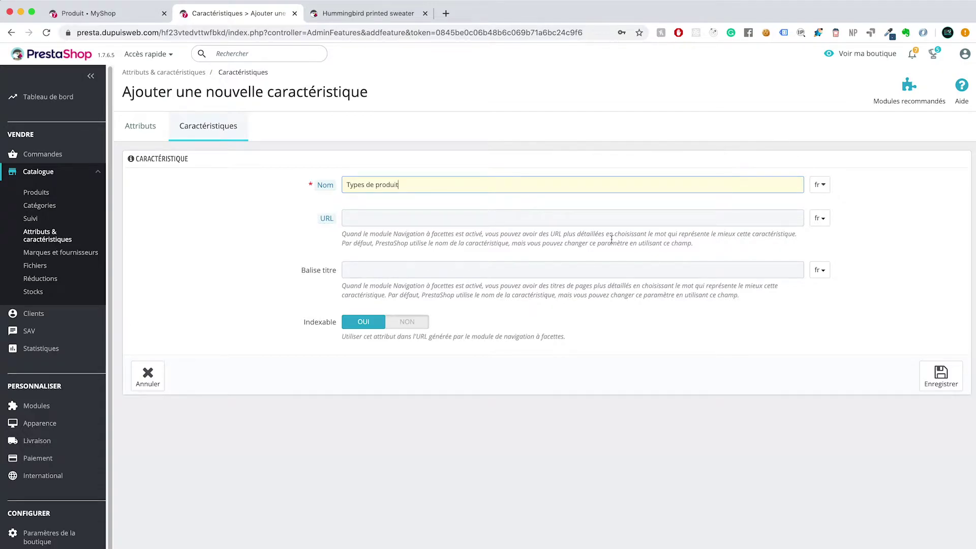
{"action": "left_click", "coordinate": [358, 267]}
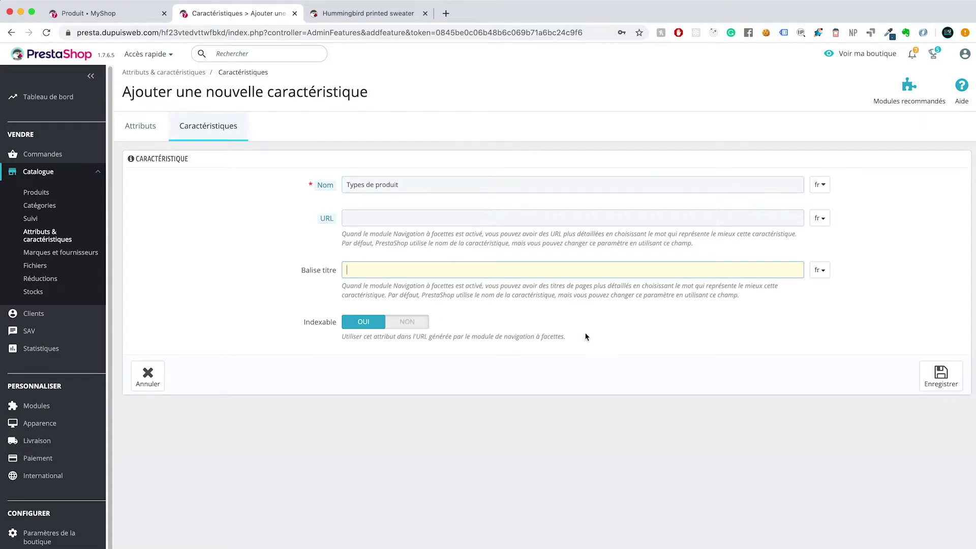
{"action": "left_click", "coordinate": [940, 377]}
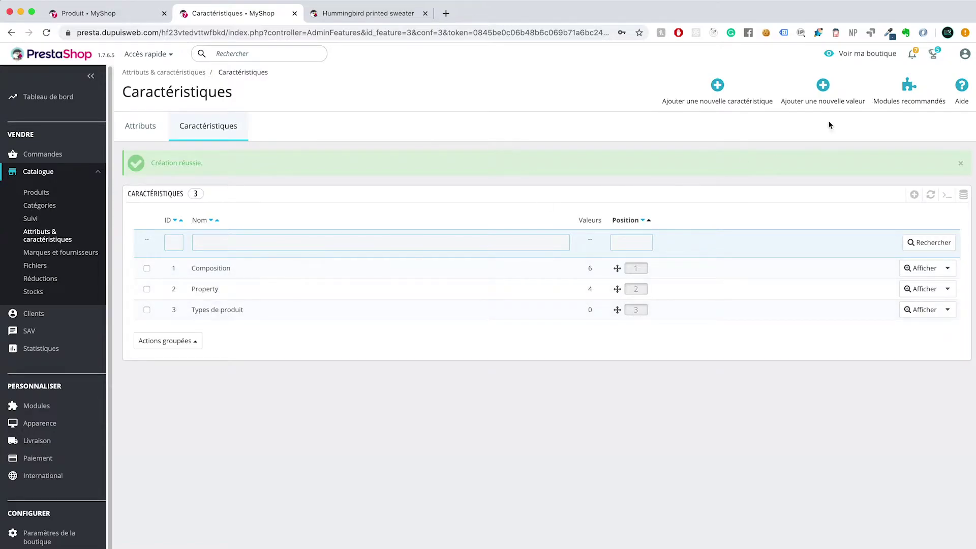
Step: Add the values Manches courtes and Manches longues to the Types de produit feature
{"action": "left_click", "coordinate": [823, 87]}
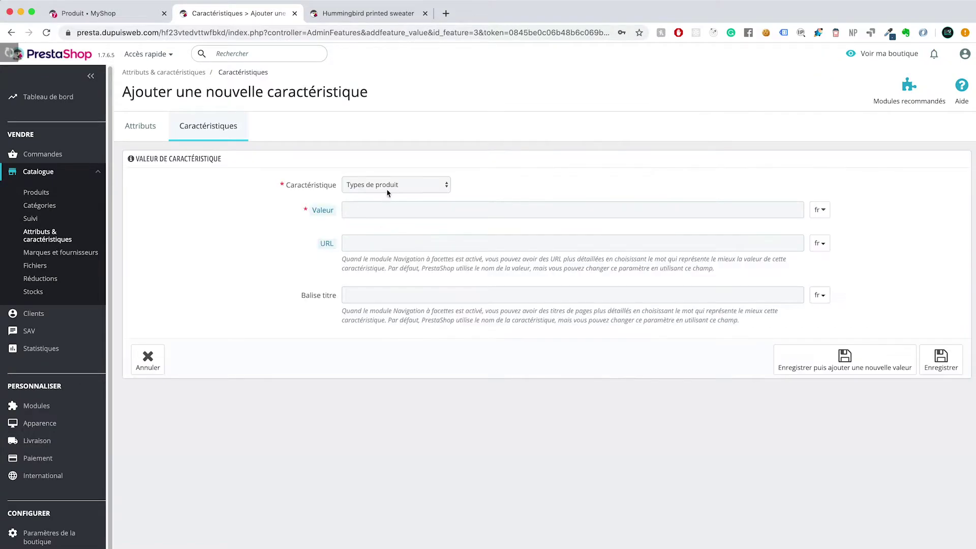
{"action": "left_click", "coordinate": [370, 216]}
{"action": "type", "text": "Manches courtes"}
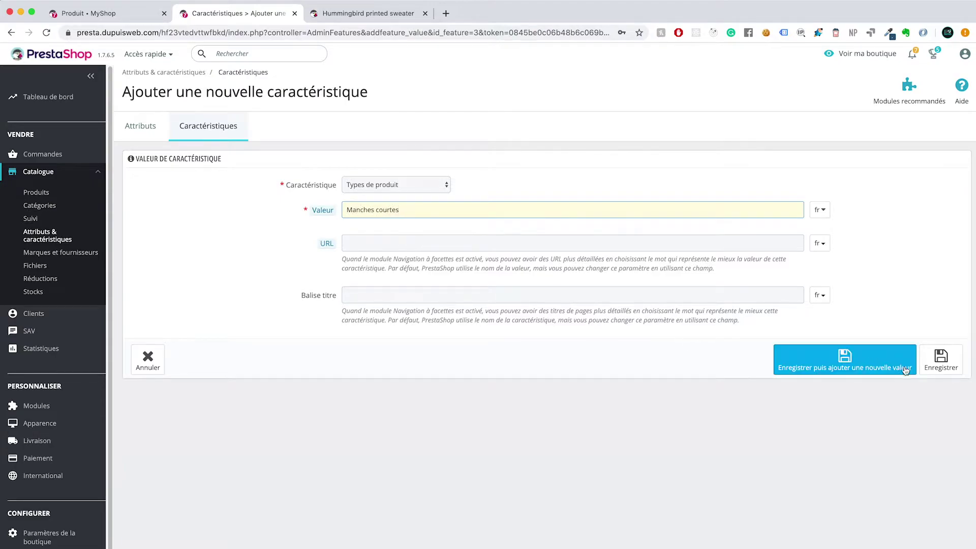
{"action": "left_click", "coordinate": [853, 369]}
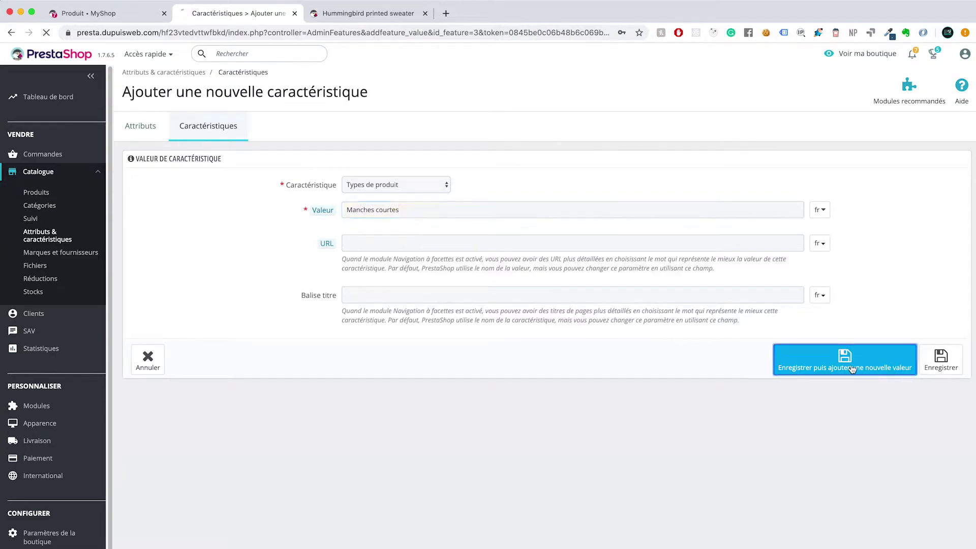
{"action": "left_click", "coordinate": [400, 210]}
{"action": "type", "text": "Manches longues"}
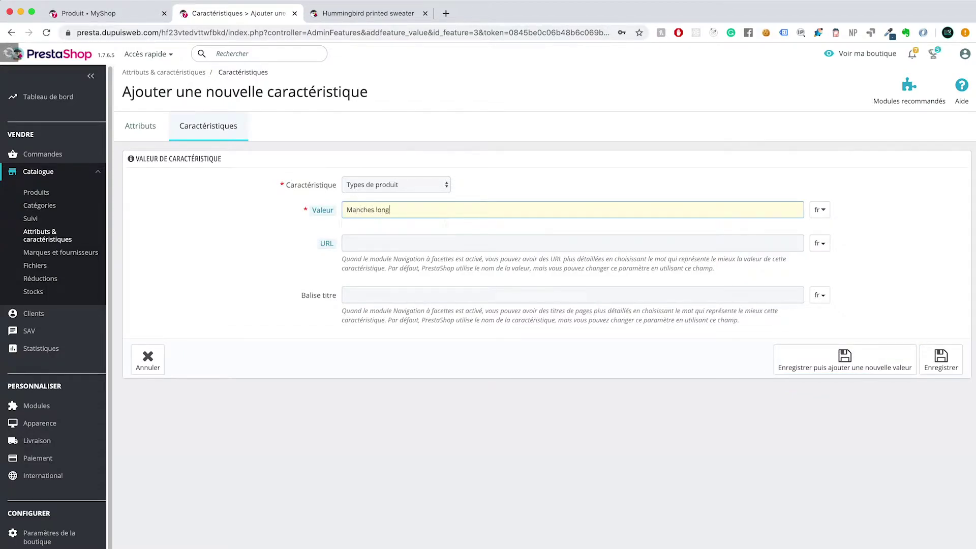
{"action": "left_click", "coordinate": [858, 372]}
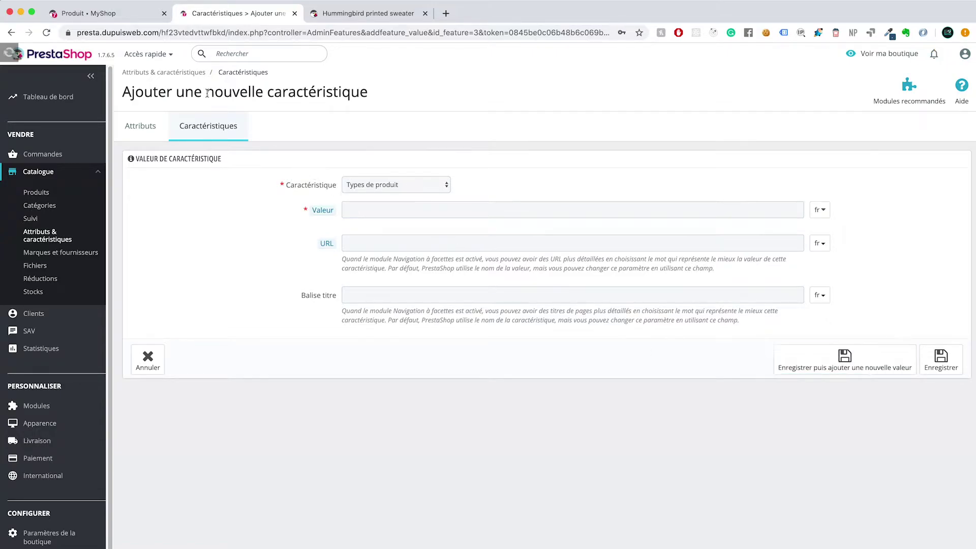
Step: Go back to the T-Shirt product and save it, staying on its edit page
{"action": "left_click", "coordinate": [125, 22]}
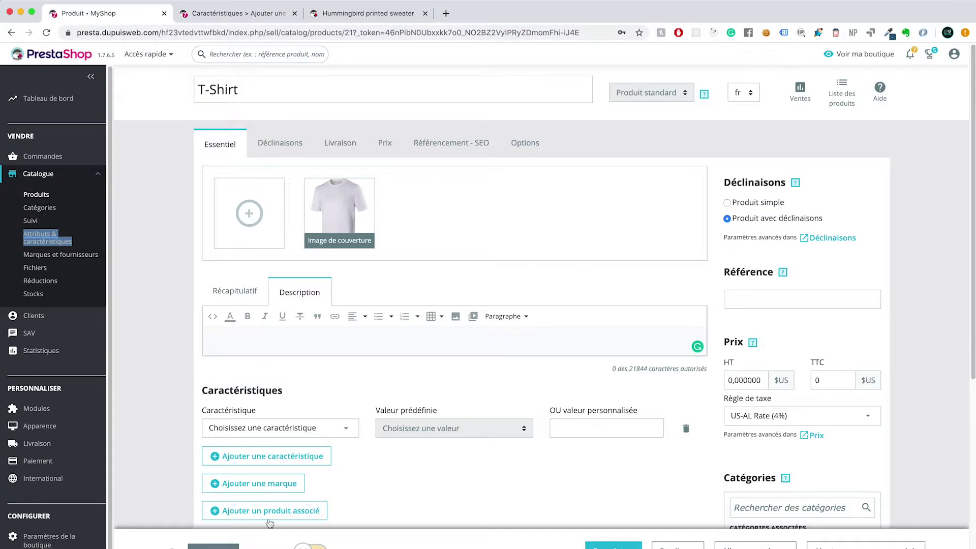
{"action": "scroll", "coordinate": [346, 412], "scroll_direction": "down", "scroll_amount": 1}
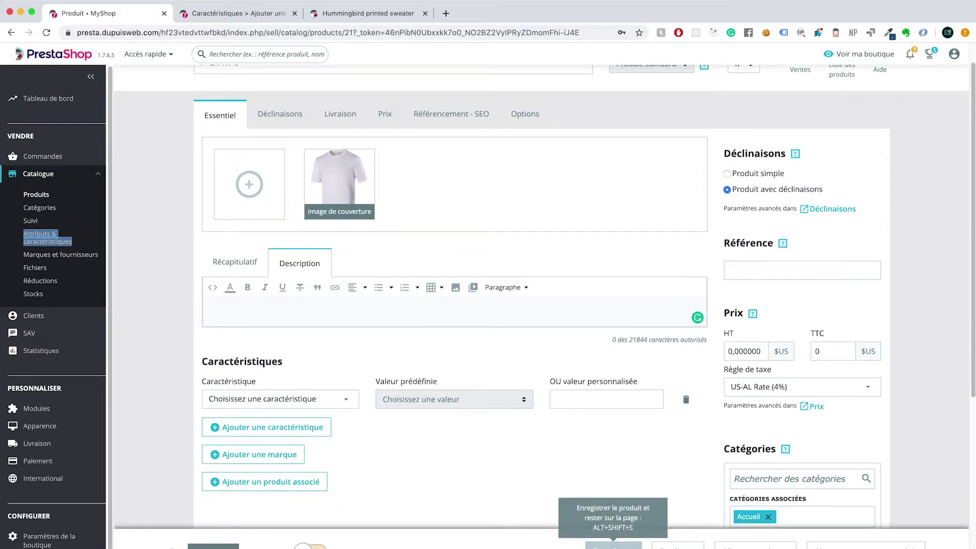
{"action": "left_click", "coordinate": [613, 545]}
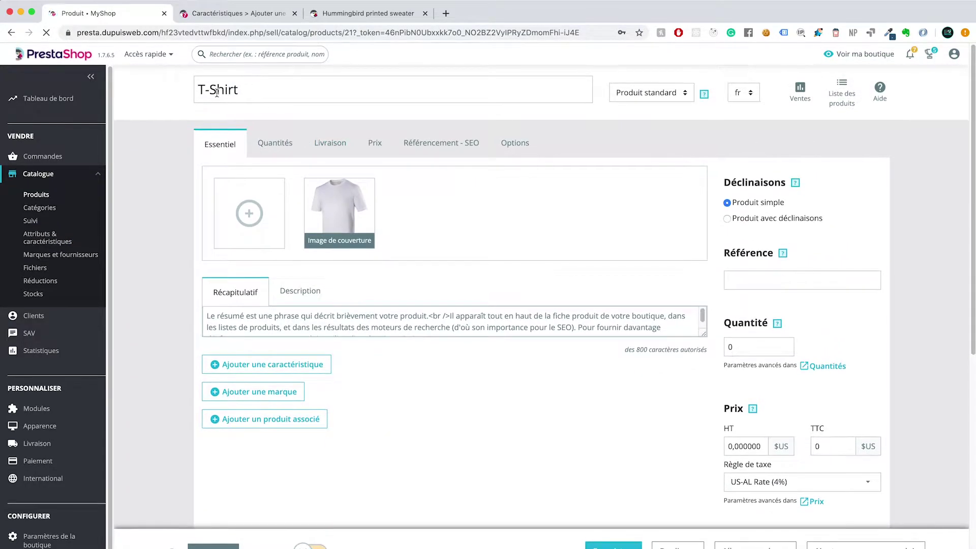
Step: Add a feature to the T-Shirt: Types de produit with the predefined value Manches courtes
{"action": "scroll", "coordinate": [340, 282], "scroll_direction": "down", "scroll_amount": 2}
{"action": "left_click", "coordinate": [310, 299]}
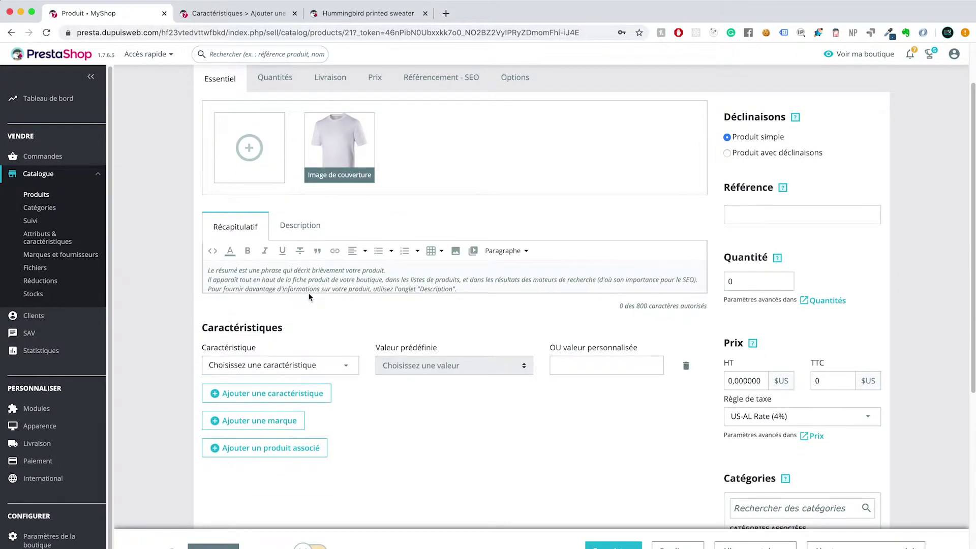
{"action": "left_click", "coordinate": [300, 364]}
{"action": "left_click", "coordinate": [249, 441]}
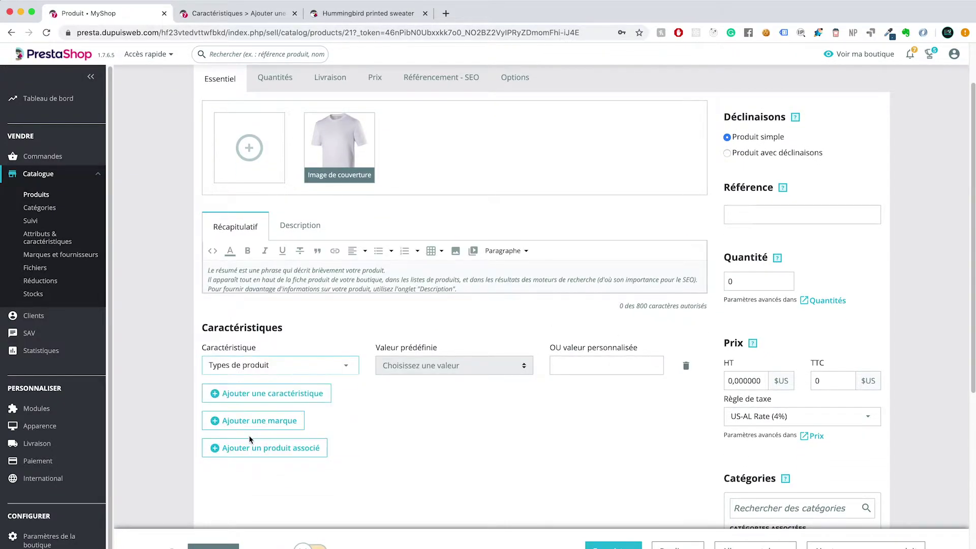
{"action": "left_click", "coordinate": [414, 366]}
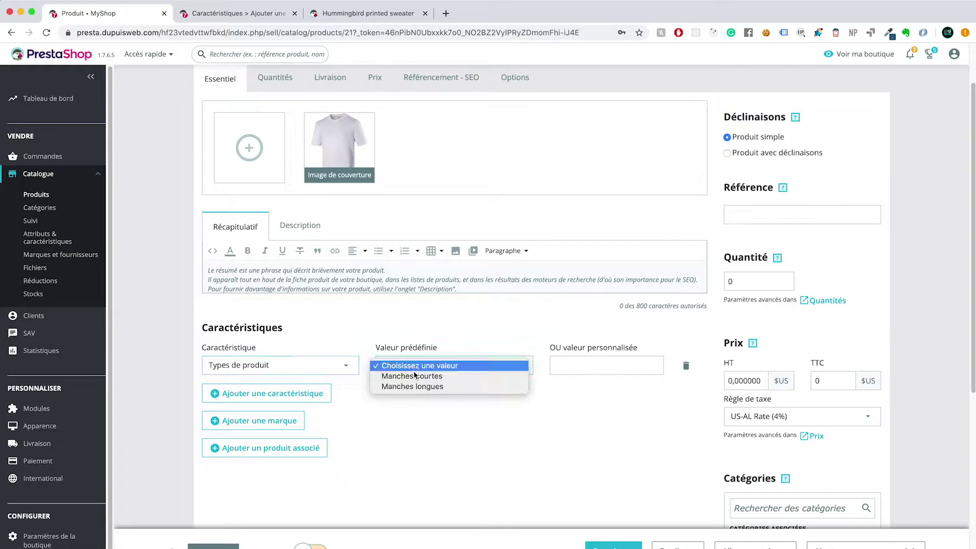
{"action": "left_click", "coordinate": [414, 377]}
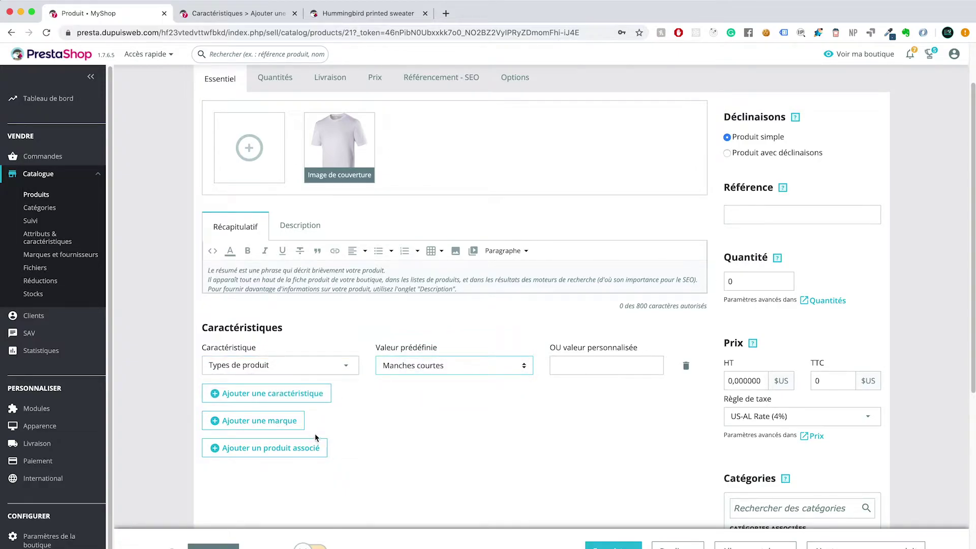
Step: Add a brand to the T-Shirt product and set it to Studio Design
{"action": "left_click", "coordinate": [294, 425]}
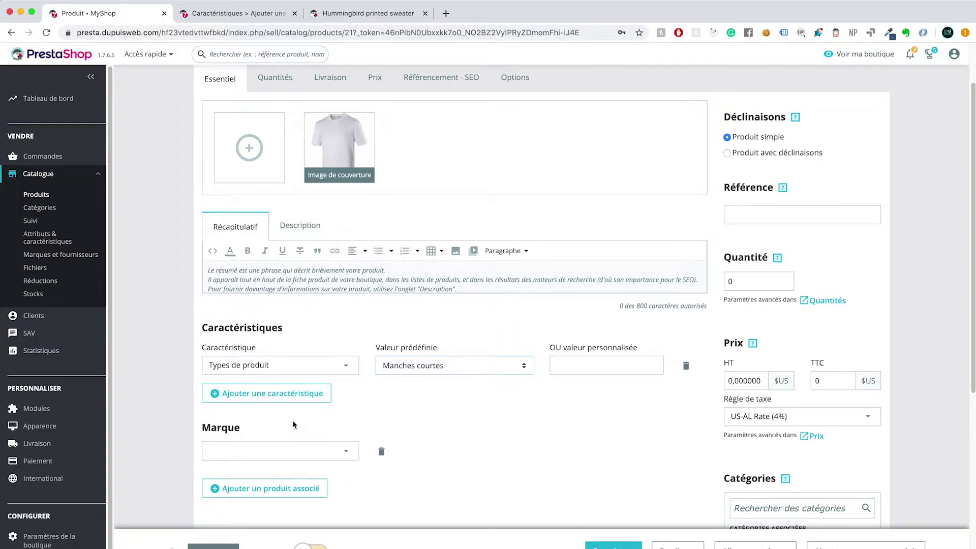
{"action": "scroll", "coordinate": [305, 417], "scroll_direction": "down", "scroll_amount": 2}
{"action": "left_click", "coordinate": [328, 394]}
{"action": "left_click", "coordinate": [291, 441]}
Step: Add a second, empty feature row to the product and delete it
{"action": "left_click", "coordinate": [319, 337]}
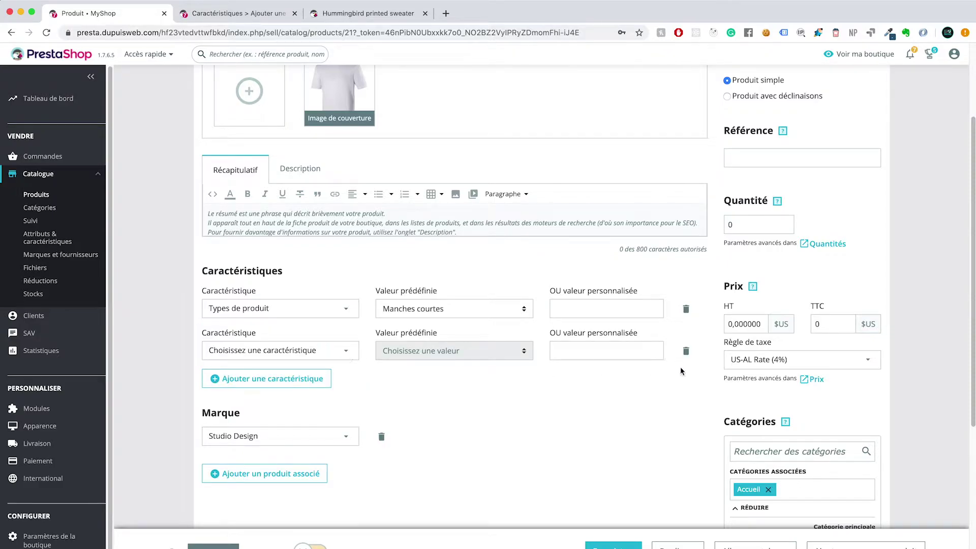
{"action": "left_click", "coordinate": [686, 351]}
{"action": "left_click", "coordinate": [632, 148]}
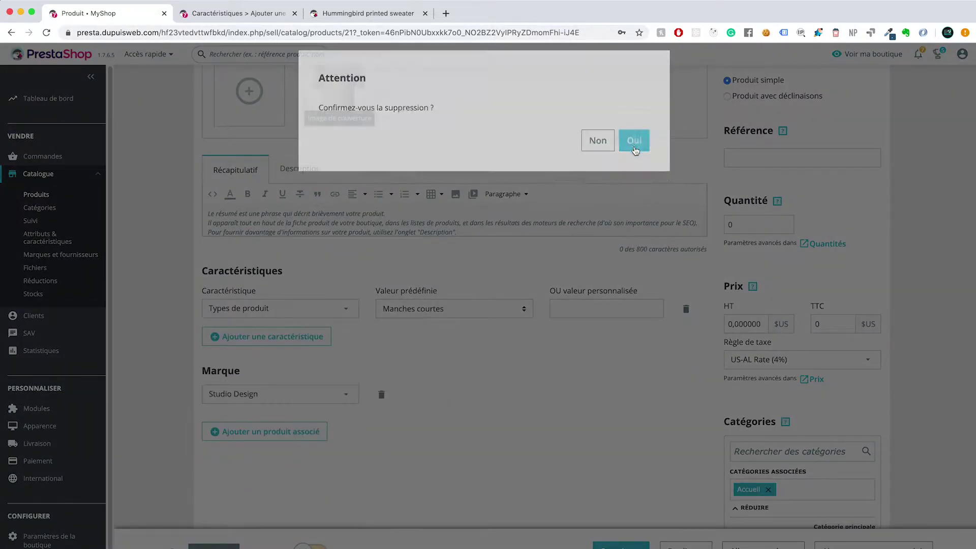
Step: Search the related products for "mug" and add Mug The best is yet to come (ref: demo_11) as a related product
{"action": "scroll", "coordinate": [499, 335], "scroll_direction": "up", "scroll_amount": 1}
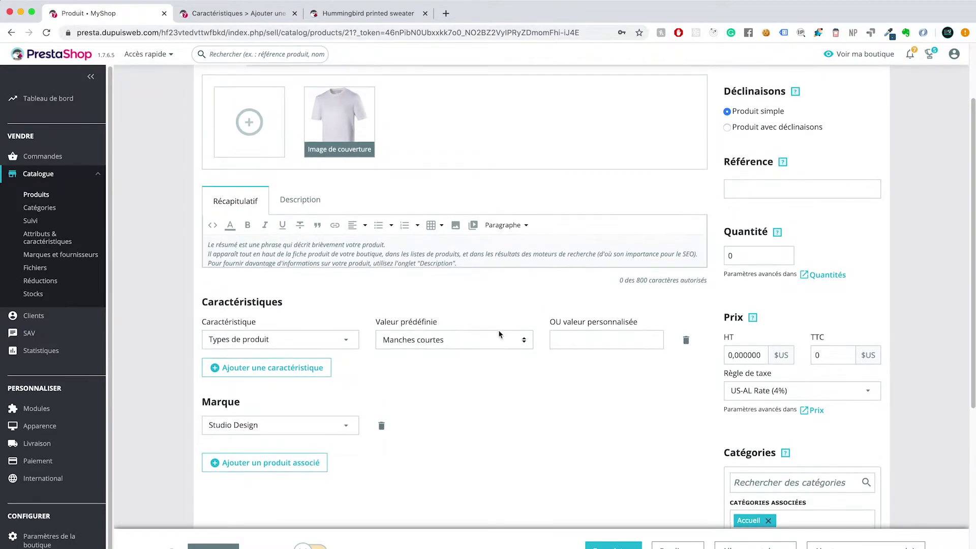
{"action": "scroll", "coordinate": [489, 334], "scroll_direction": "down", "scroll_amount": 2}
{"action": "left_click", "coordinate": [274, 394]}
{"action": "scroll", "coordinate": [304, 354], "scroll_direction": "down", "scroll_amount": 1}
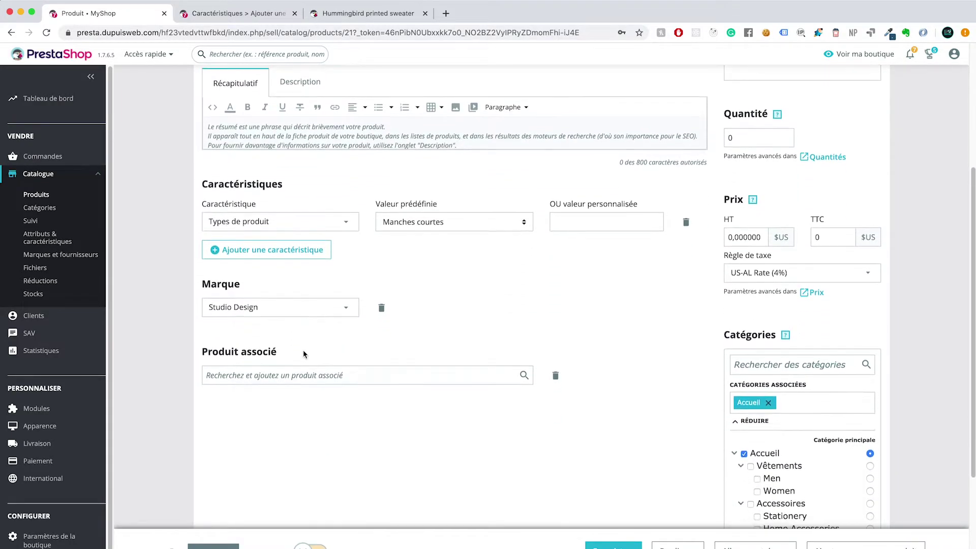
{"action": "left_click", "coordinate": [310, 377]}
{"action": "type", "text": "t"}
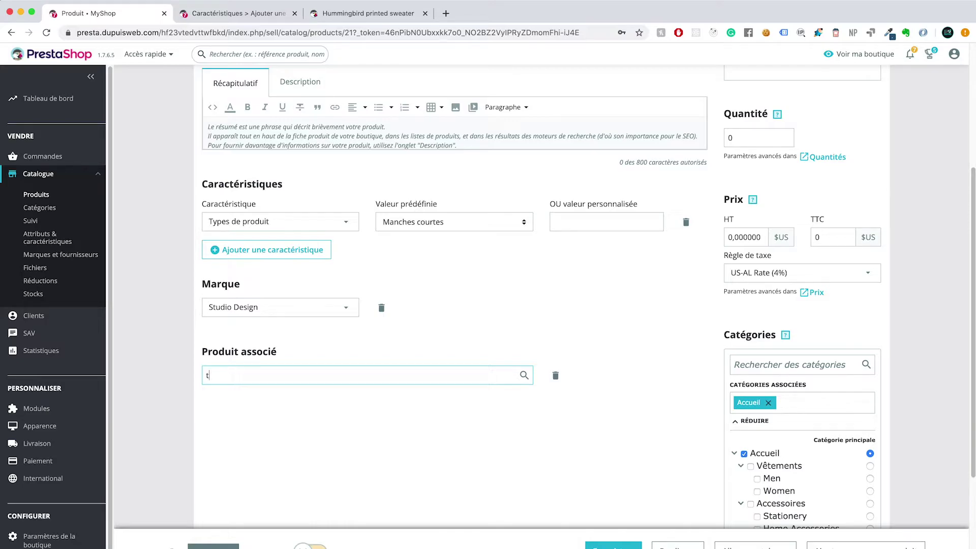
{"action": "key", "text": "BackSpace"}
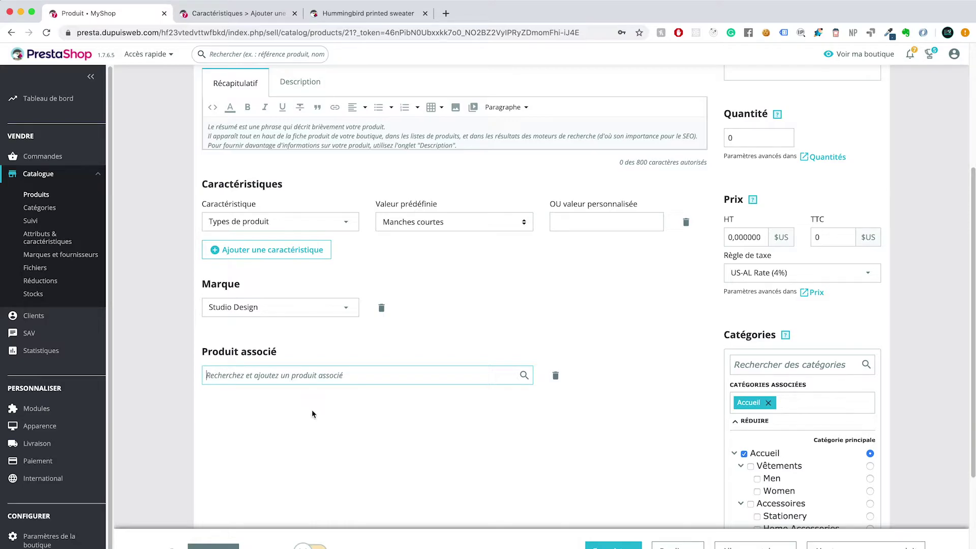
{"action": "type", "text": "mug"}
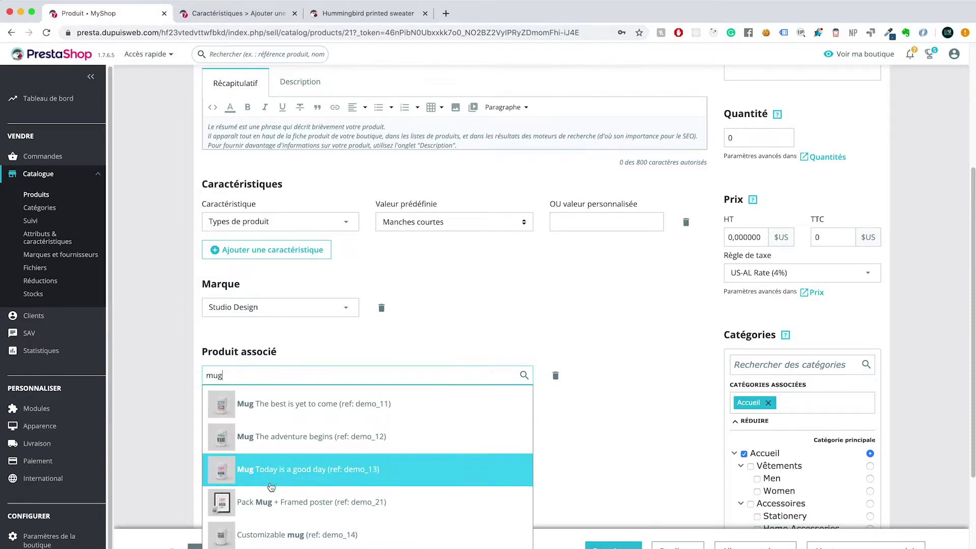
{"action": "left_click", "coordinate": [310, 410]}
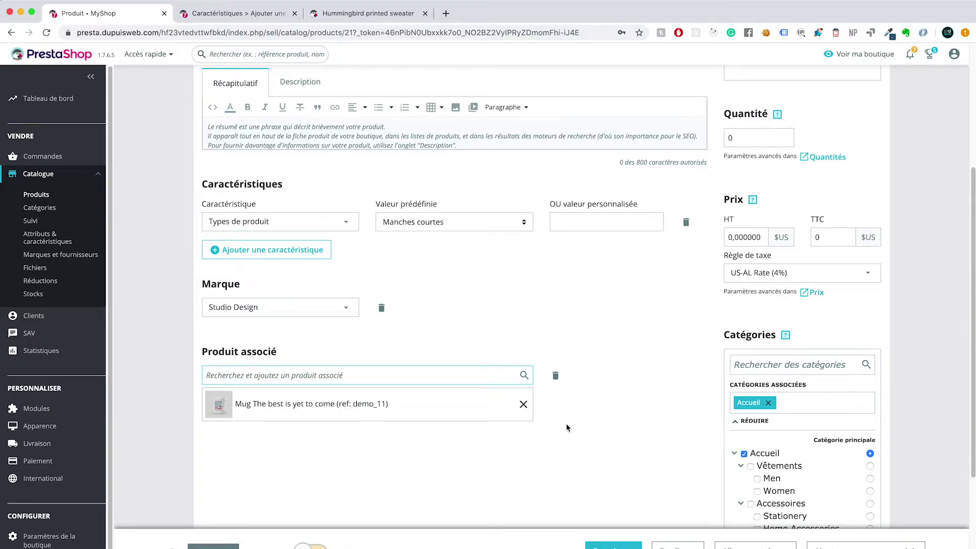
Step: Switch the T-Shirt from a simple product to Produit avec déclinaisons
{"action": "scroll", "coordinate": [616, 327], "scroll_direction": "up", "scroll_amount": 4}
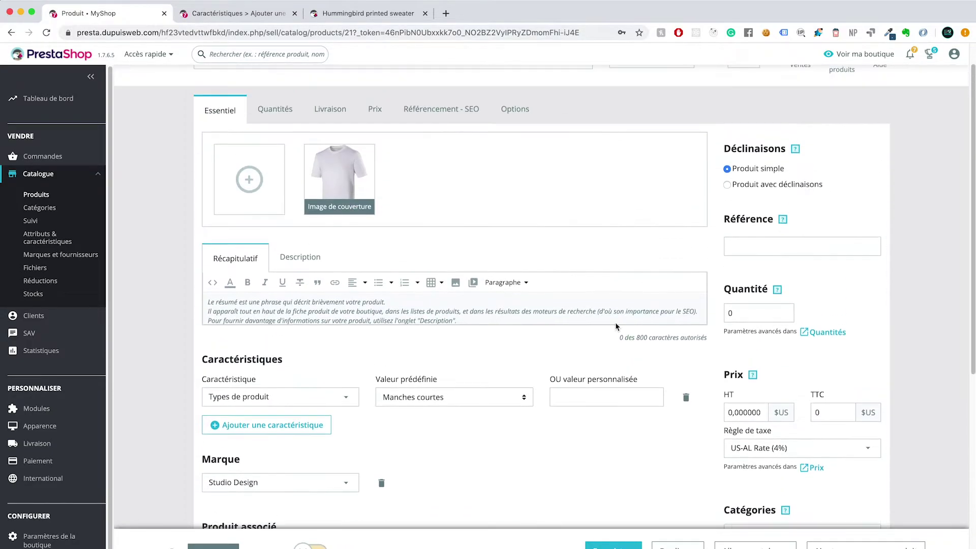
{"action": "left_click", "coordinate": [727, 185]}
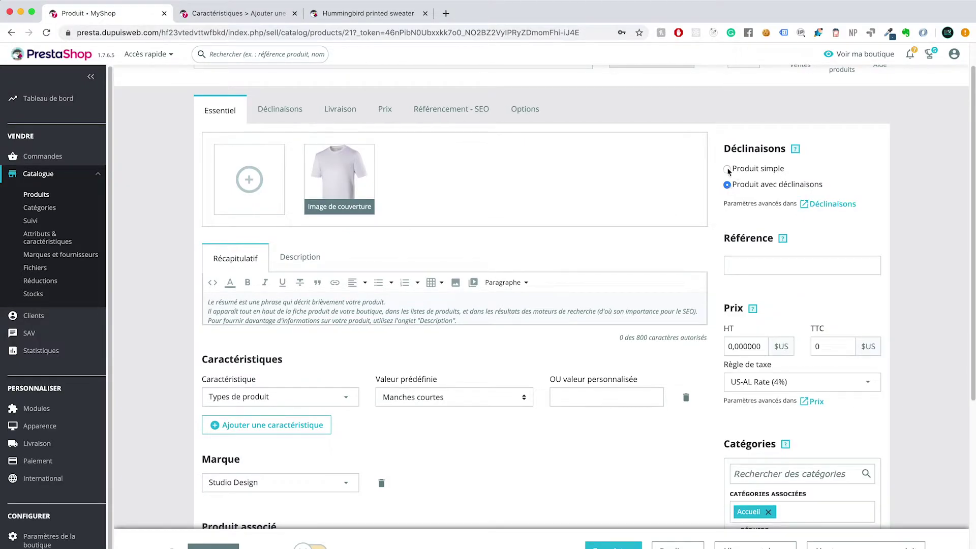
{"action": "left_click", "coordinate": [728, 169]}
{"action": "left_click", "coordinate": [728, 184]}
{"action": "left_click", "coordinate": [728, 170]}
{"action": "left_click", "coordinate": [727, 184]}
Step: Set the product's tax-excluded price to 15 and its tax rule to FR Taux standard (20%), leaving the reference empty
{"action": "left_click", "coordinate": [747, 269]}
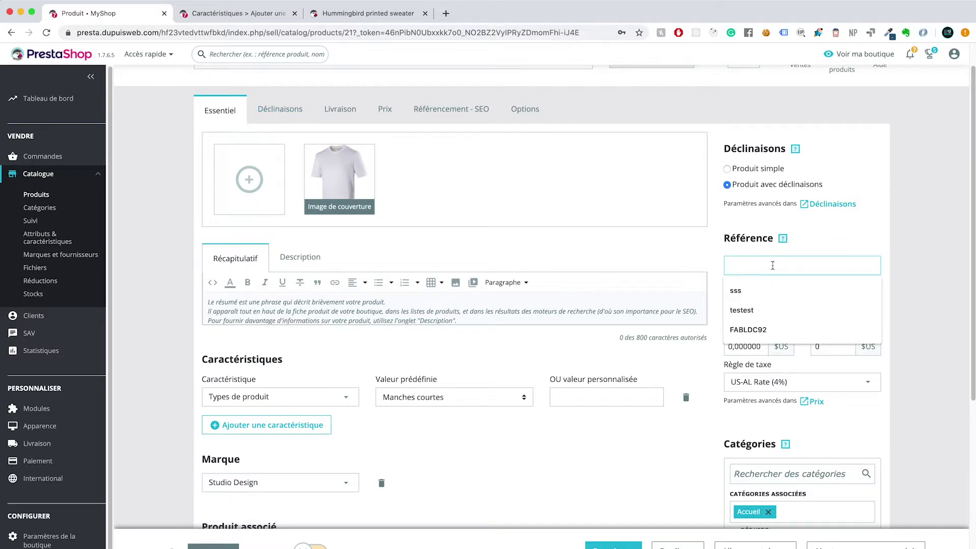
{"action": "scroll", "coordinate": [770, 280], "scroll_direction": "down", "scroll_amount": 2}
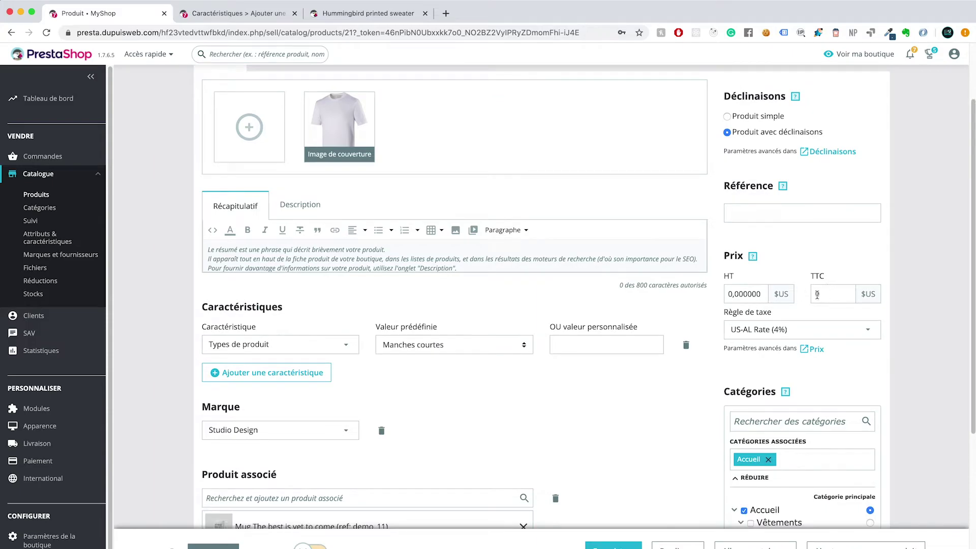
{"action": "type", "text": "15"}
{"action": "left_click", "coordinate": [758, 331]}
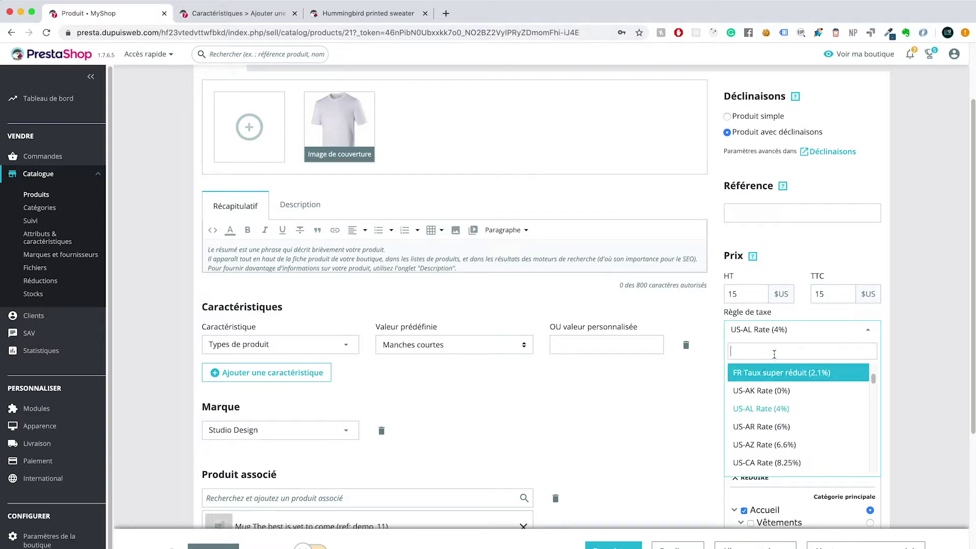
{"action": "key", "text": "Return"}
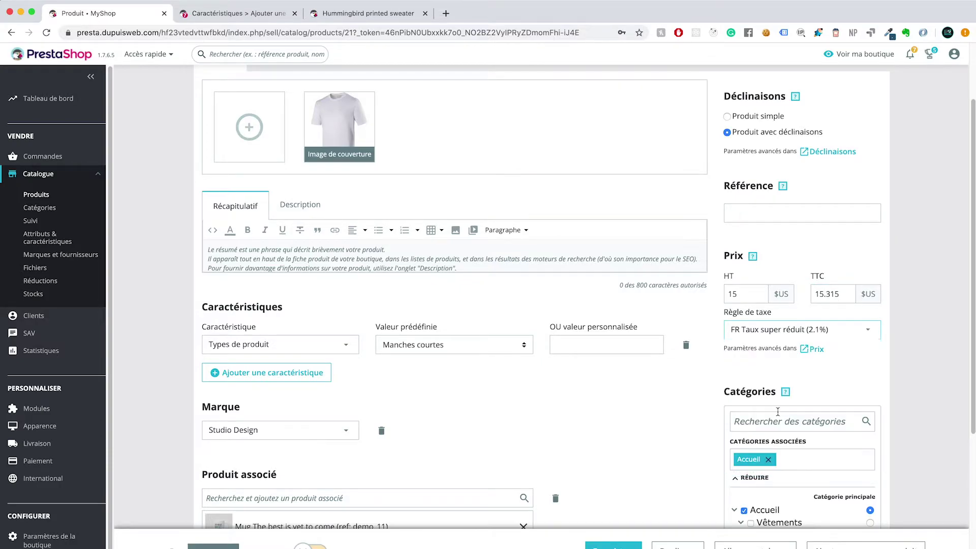
{"action": "left_click", "coordinate": [785, 332]}
{"action": "left_click", "coordinate": [786, 438]}
Step: Associate the product with the categories Vêtements, Men and Women, keeping Accueil as the main category
{"action": "scroll", "coordinate": [875, 309], "scroll_direction": "down", "scroll_amount": 5}
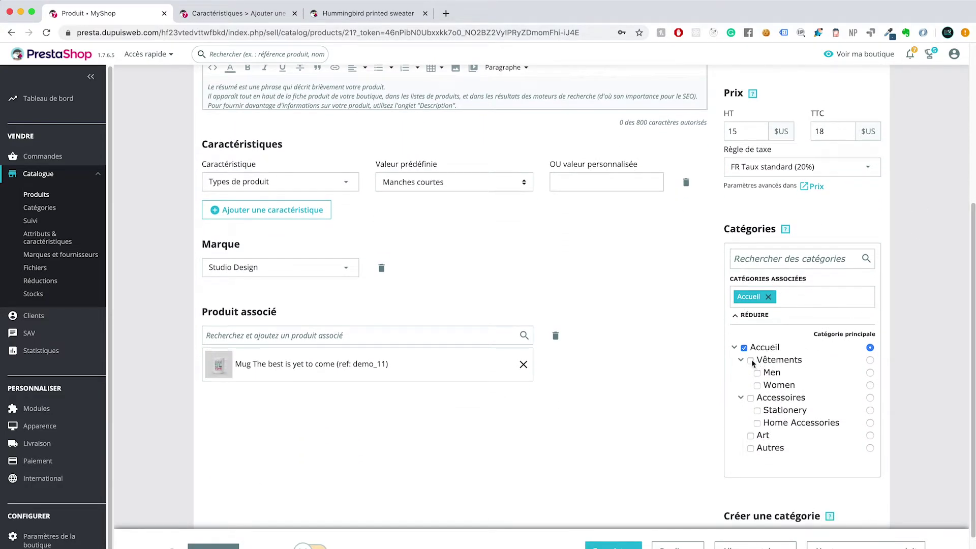
{"action": "left_click", "coordinate": [752, 360]}
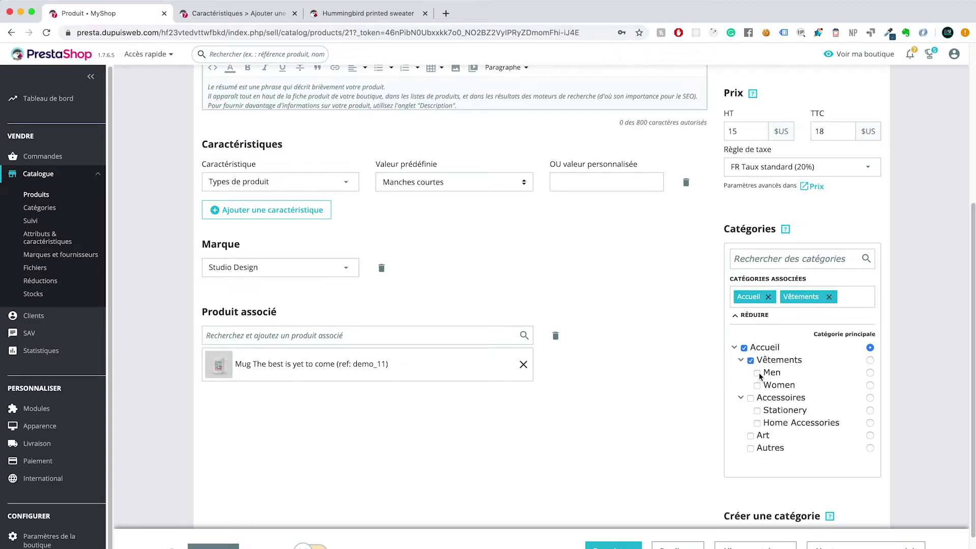
{"action": "left_click", "coordinate": [757, 375]}
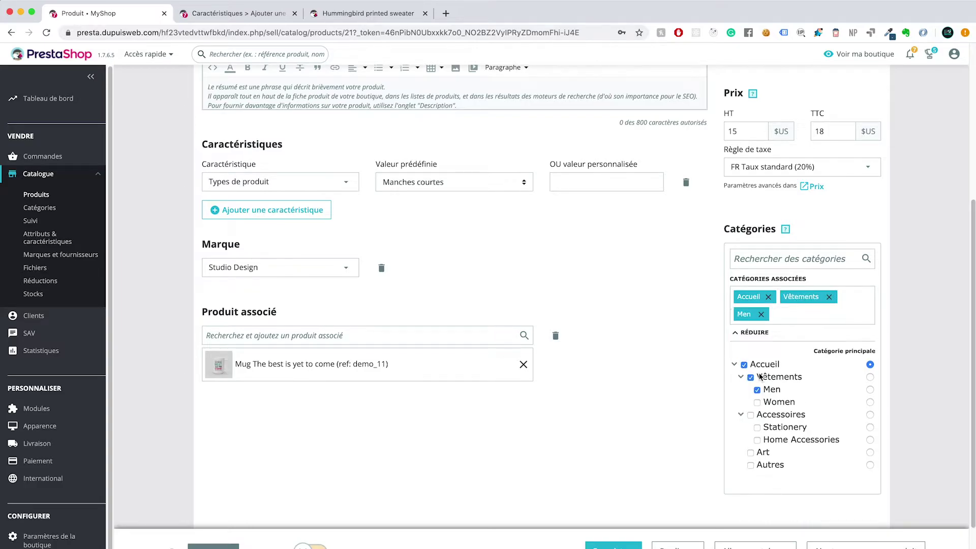
{"action": "left_click", "coordinate": [757, 402]}
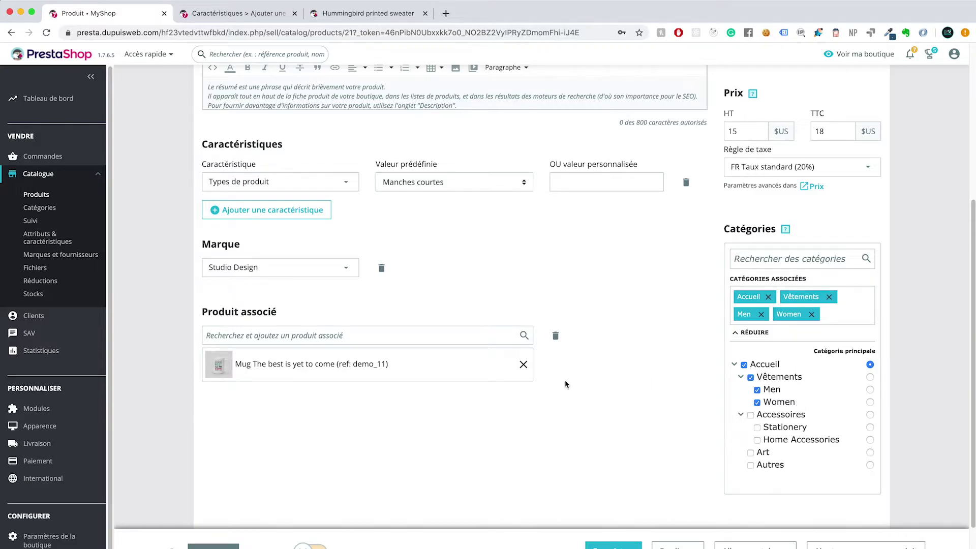
Step: Open the Déclinaisons settings of the T-Shirt product
{"action": "scroll", "coordinate": [522, 376], "scroll_direction": "up", "scroll_amount": 5}
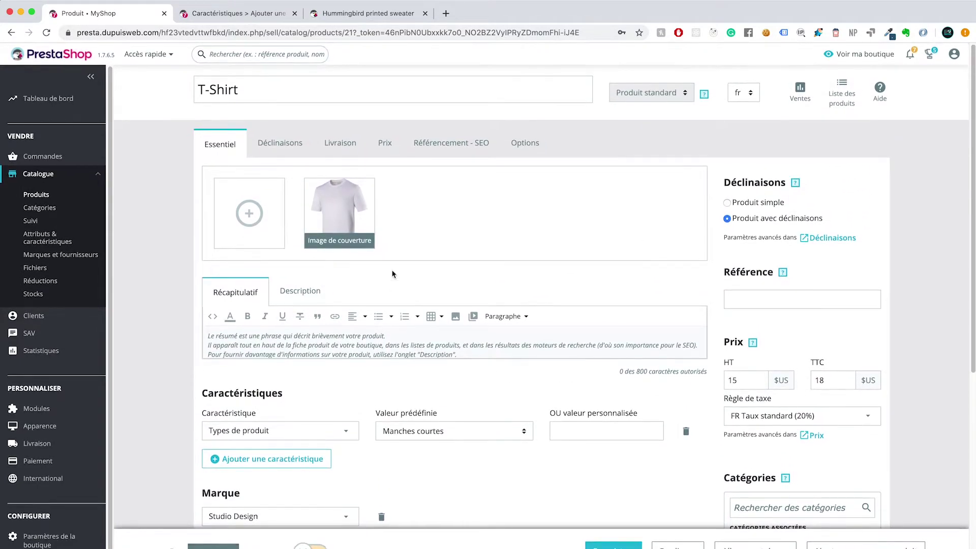
{"action": "left_click", "coordinate": [294, 153]}
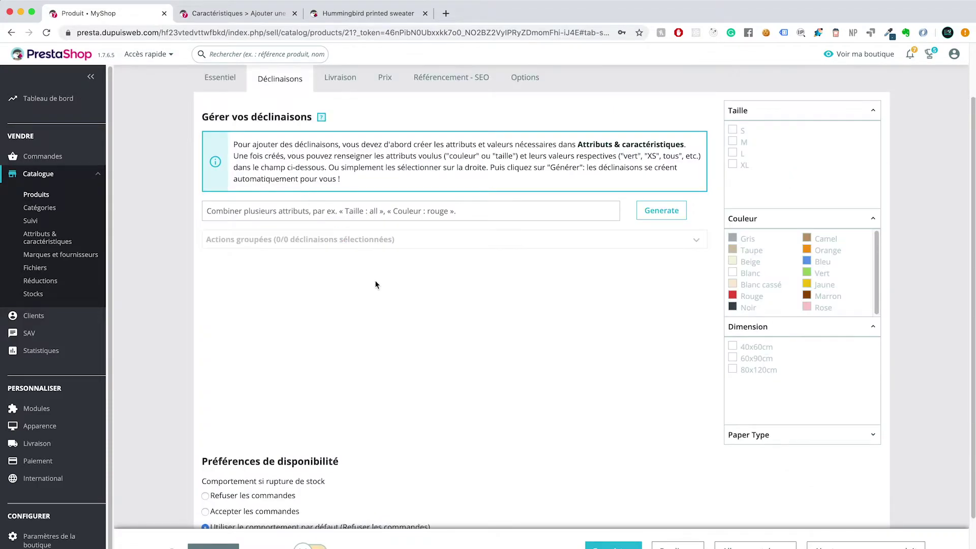
{"action": "scroll", "coordinate": [375, 283], "scroll_direction": "up", "scroll_amount": 1}
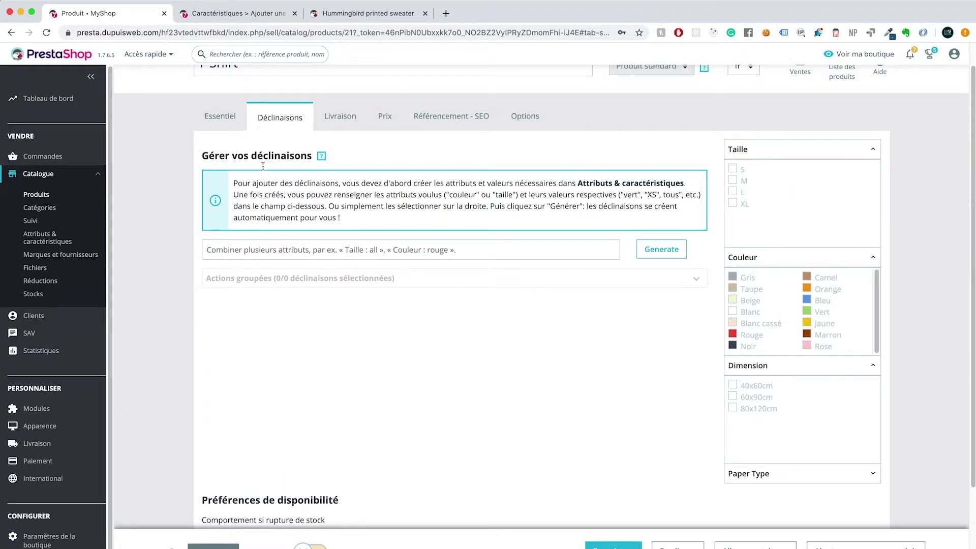
Step: Look at the shop's attribute list in the other browser tab, compare it with the product's available combination attributes, and return to the product
{"action": "left_click", "coordinate": [222, 16]}
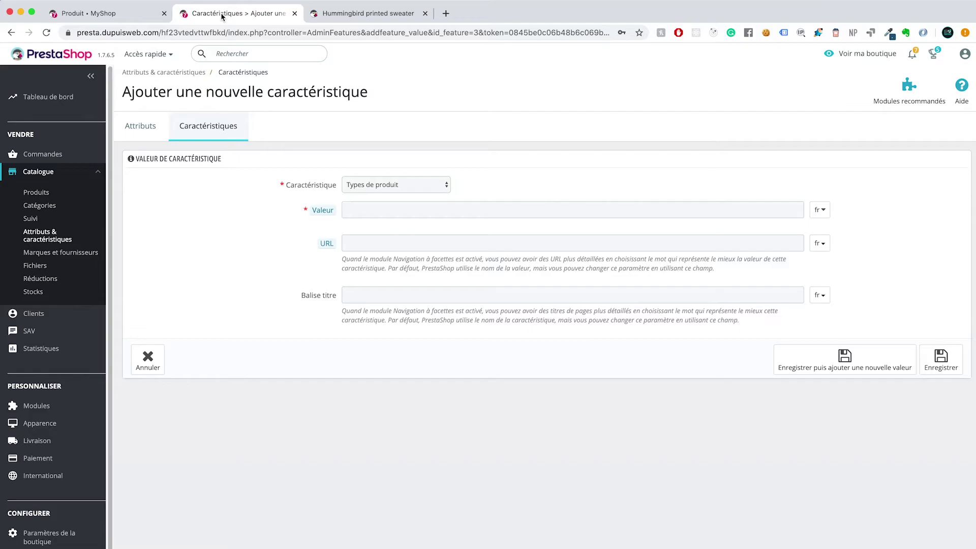
{"action": "left_click", "coordinate": [152, 131]}
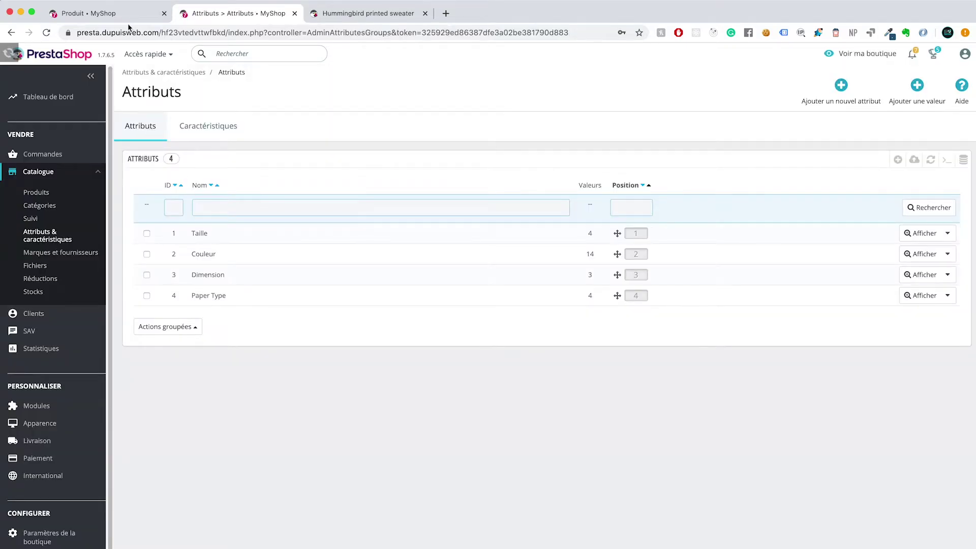
{"action": "left_click", "coordinate": [132, 14]}
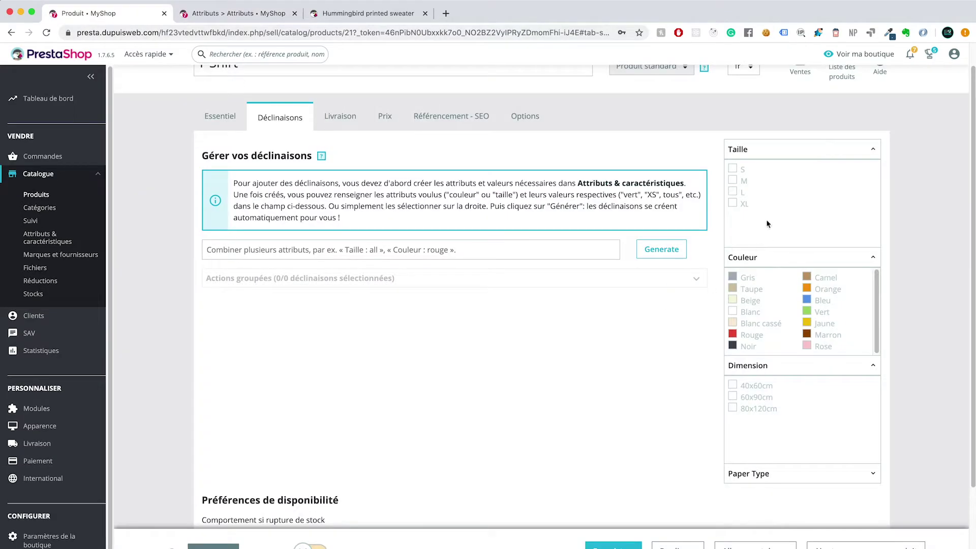
{"action": "left_click", "coordinate": [250, 15]}
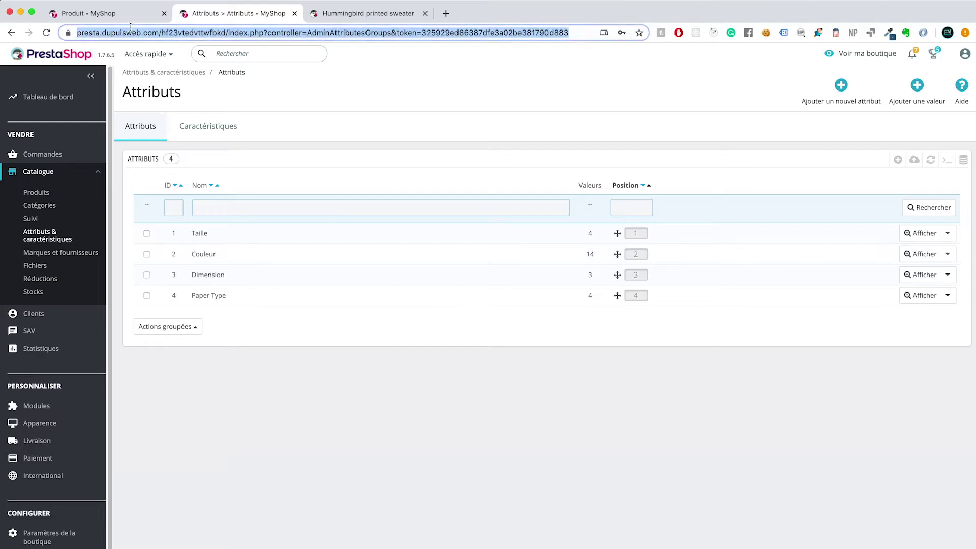
{"action": "left_click", "coordinate": [129, 14]}
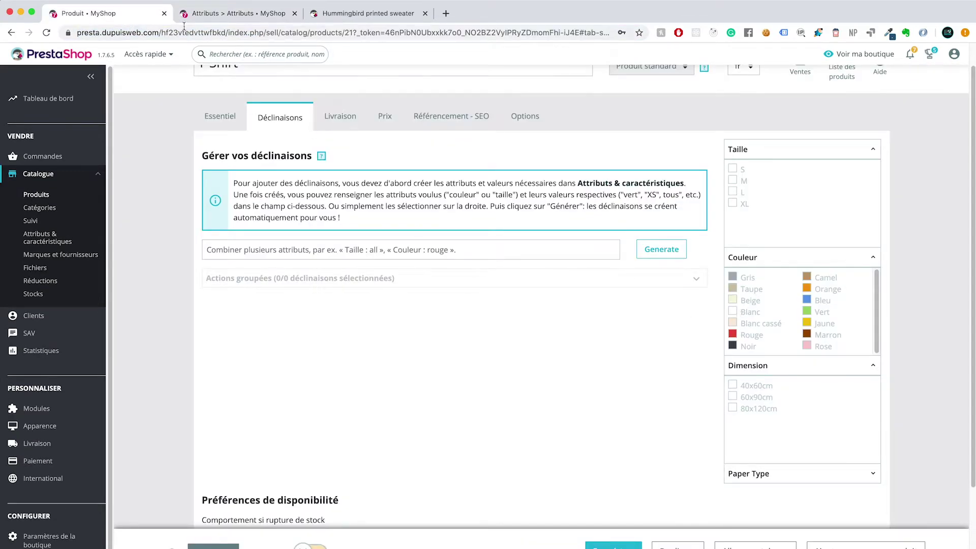
{"action": "left_click", "coordinate": [239, 15]}
{"action": "left_click", "coordinate": [142, 16]}
Step: Select sizes S, M and L and colours Blanc and Noir as attributes for the product's combinations
{"action": "left_click", "coordinate": [733, 169]}
{"action": "left_click", "coordinate": [733, 181]}
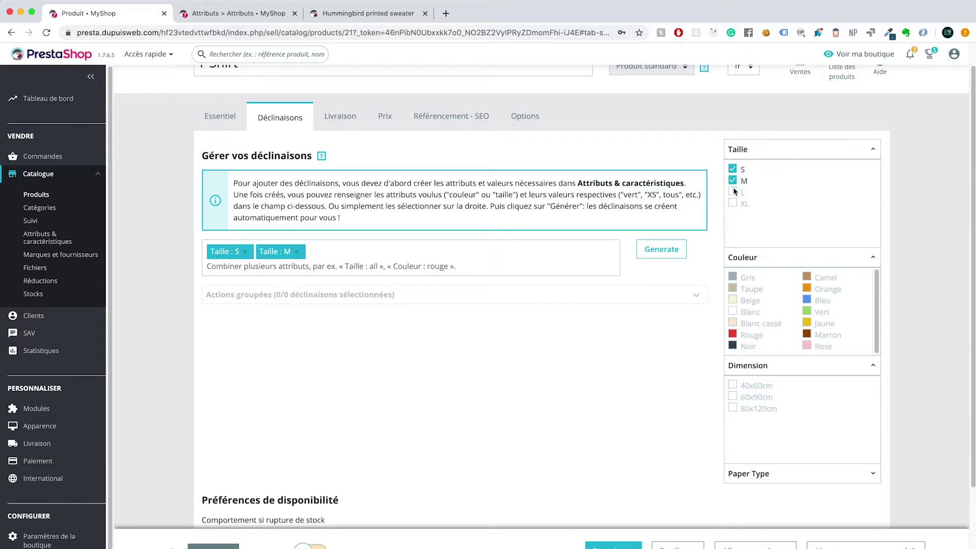
{"action": "left_click", "coordinate": [733, 192]}
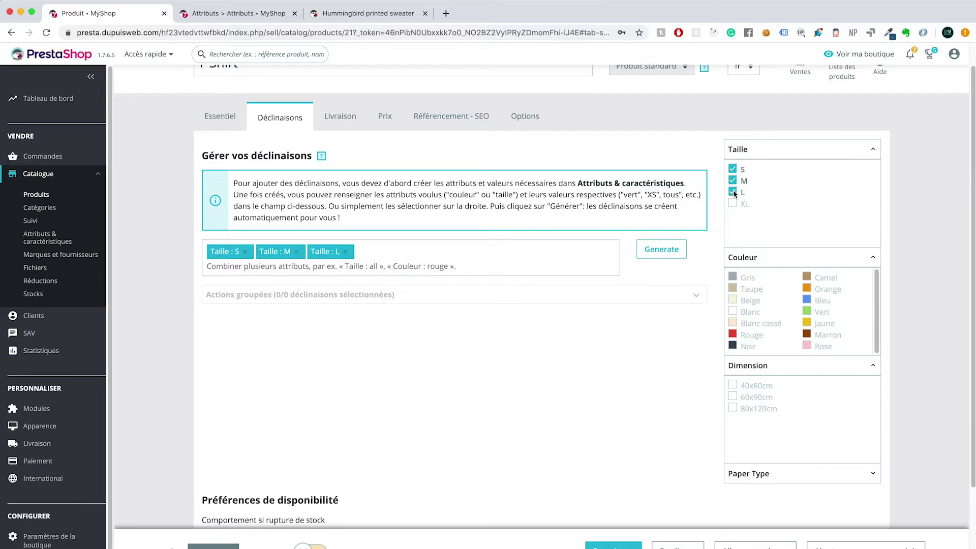
{"action": "left_click", "coordinate": [734, 312]}
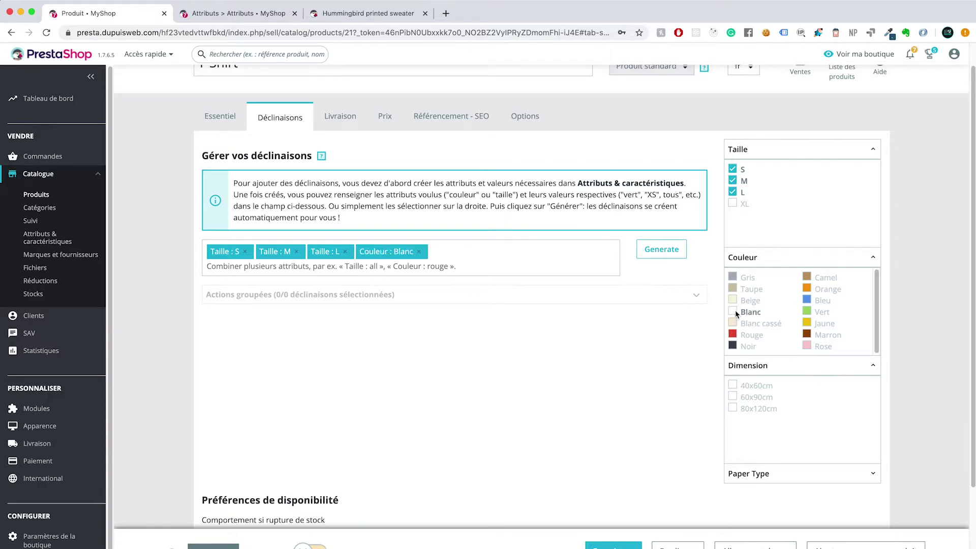
{"action": "left_click", "coordinate": [744, 348]}
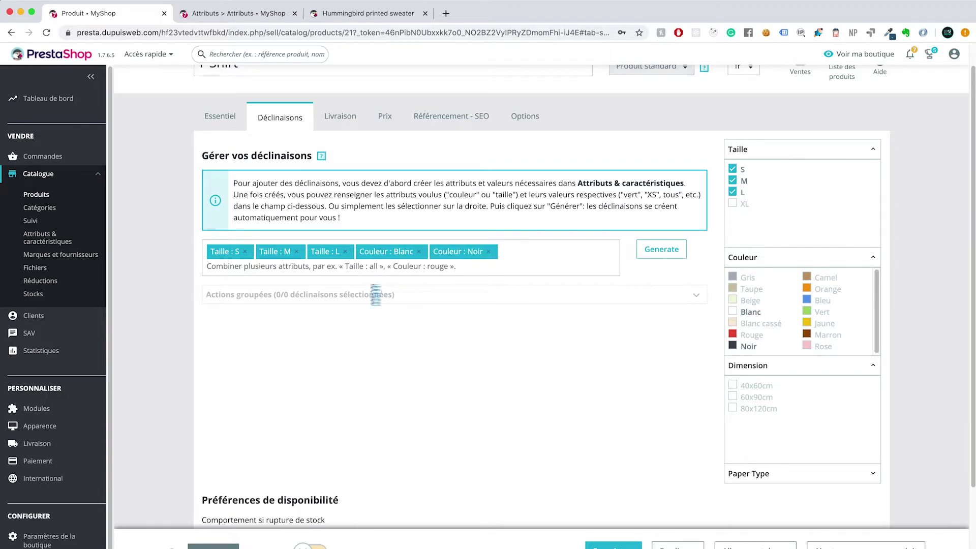
Step: Generate the product's combinations from the selected sizes S, M, L and colours Blanc and Noir
{"action": "left_click", "coordinate": [640, 257]}
{"action": "left_click", "coordinate": [678, 256]}
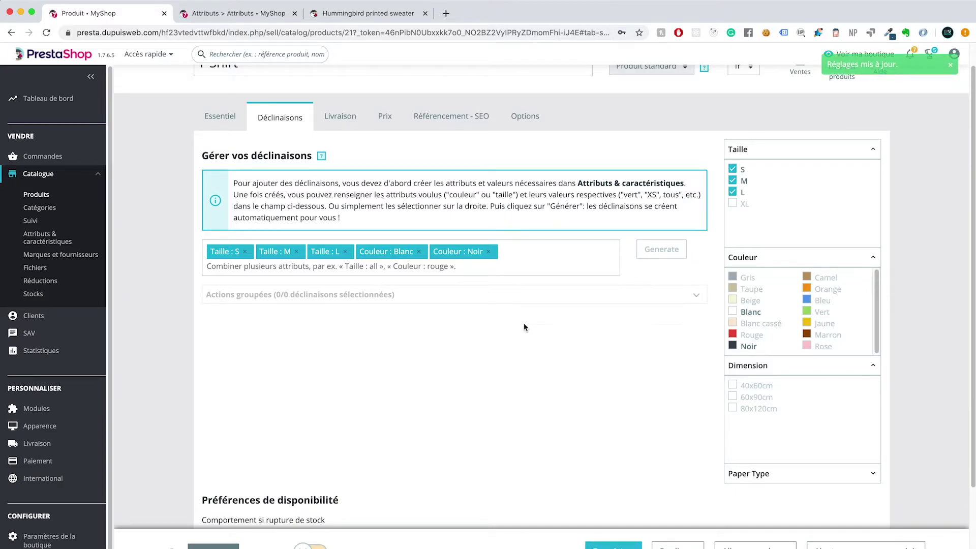
{"action": "scroll", "coordinate": [425, 364], "scroll_direction": "down", "scroll_amount": 1}
{"action": "scroll", "coordinate": [426, 364], "scroll_direction": "down", "scroll_amount": 1}
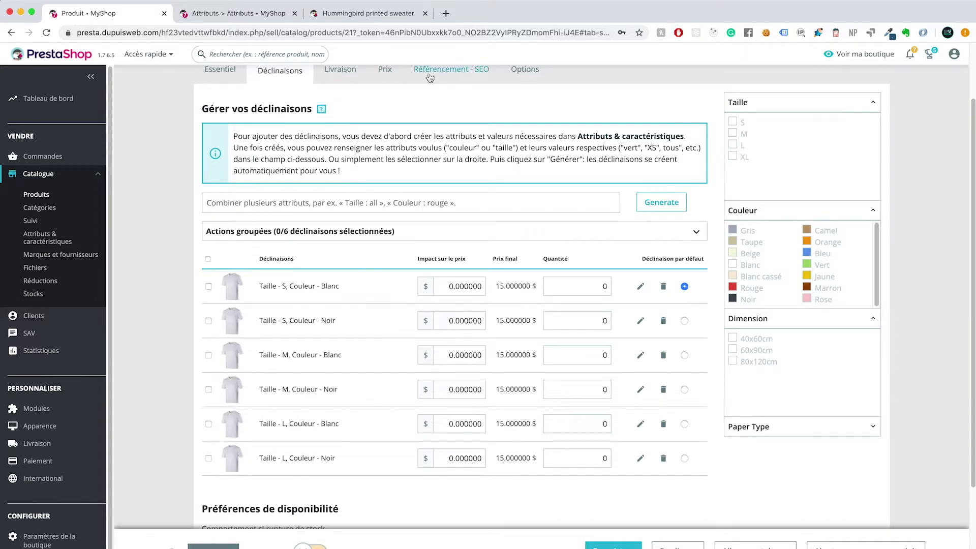
Step: Search Google Images for "t-shirt noir" in a new browser tab
{"action": "left_click", "coordinate": [447, 14]}
{"action": "type", "text": "t"}
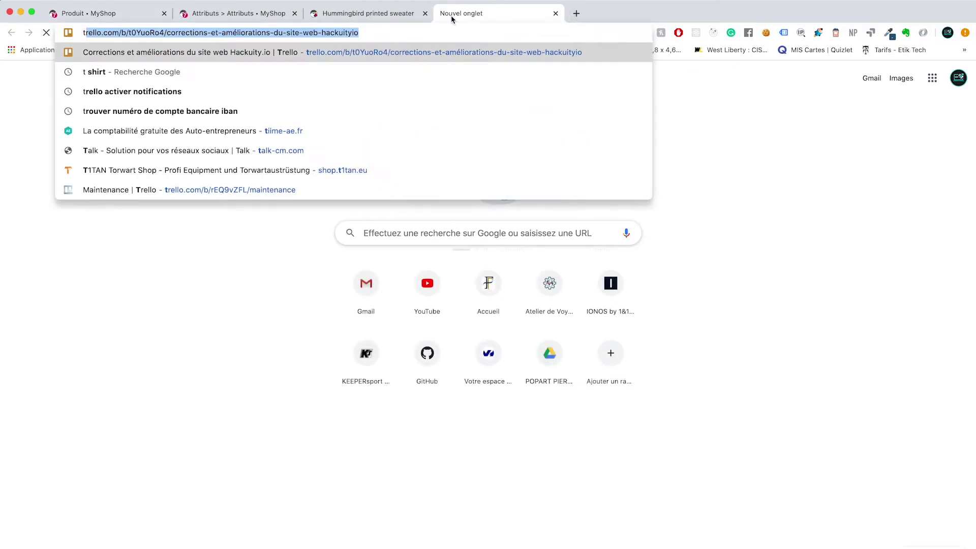
{"action": "type", "text": "-shirt noir"}
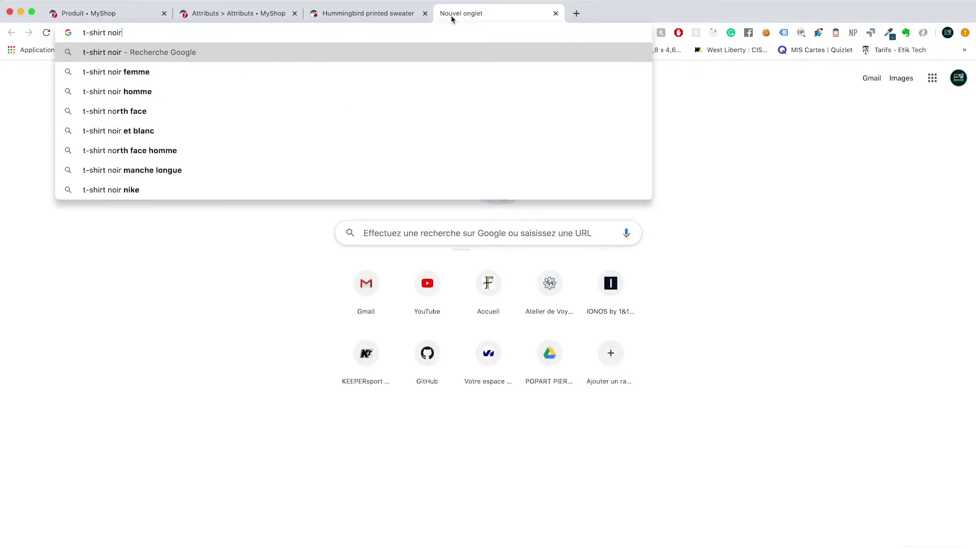
{"action": "key", "text": "Return"}
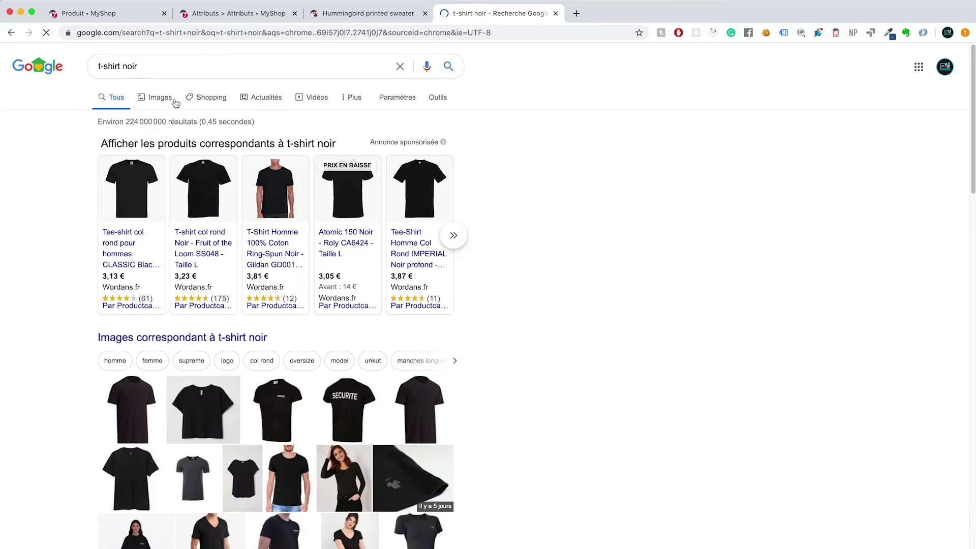
{"action": "left_click", "coordinate": [157, 100]}
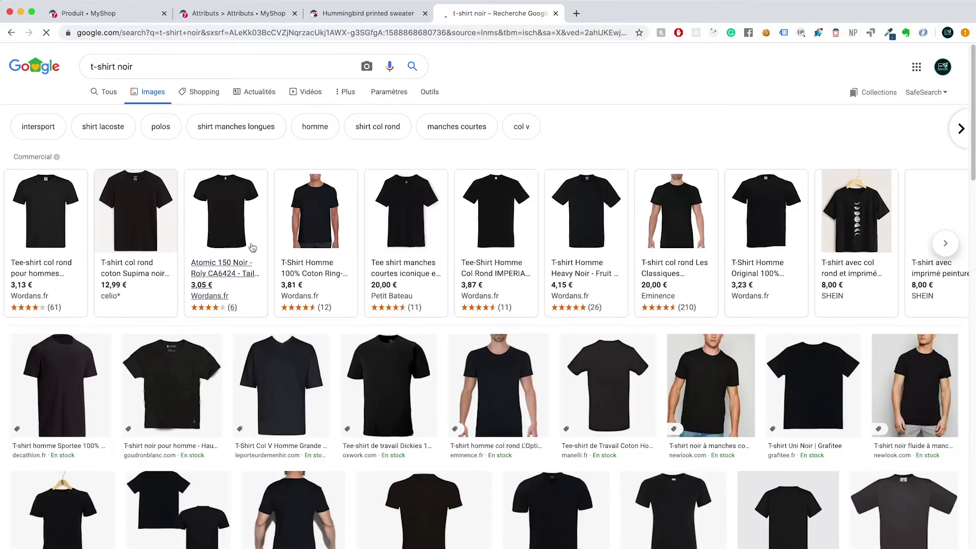
{"action": "scroll", "coordinate": [234, 234], "scroll_direction": "down", "scroll_amount": 2}
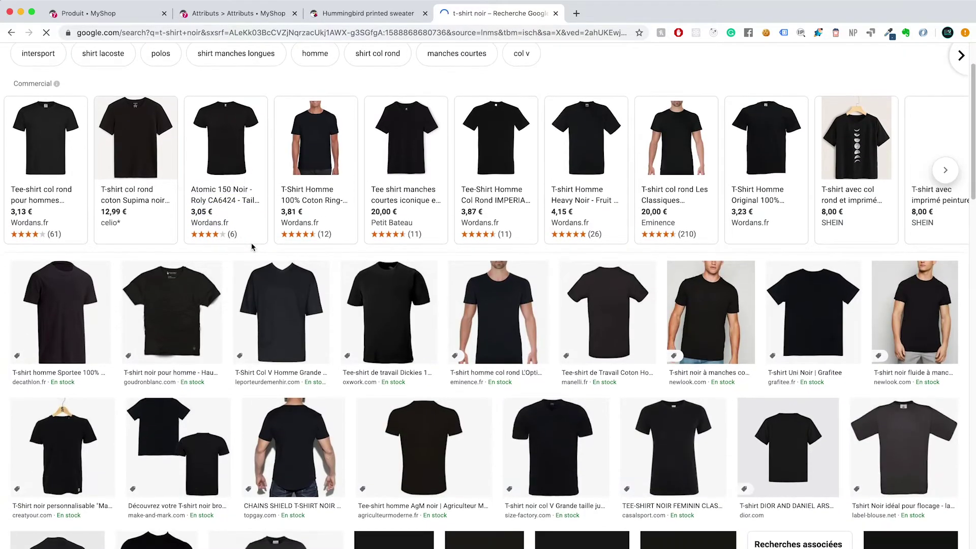
Step: Save Decathlon's black Sportee T-shirt picture from the image results as a JPEG in the Bureau folder
{"action": "left_click", "coordinate": [91, 310]}
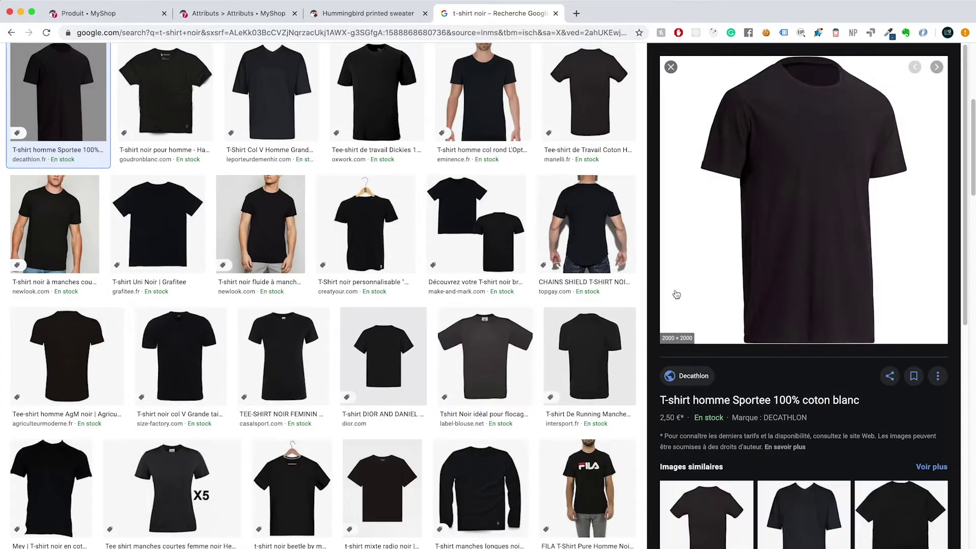
{"action": "right_click", "coordinate": [742, 271]}
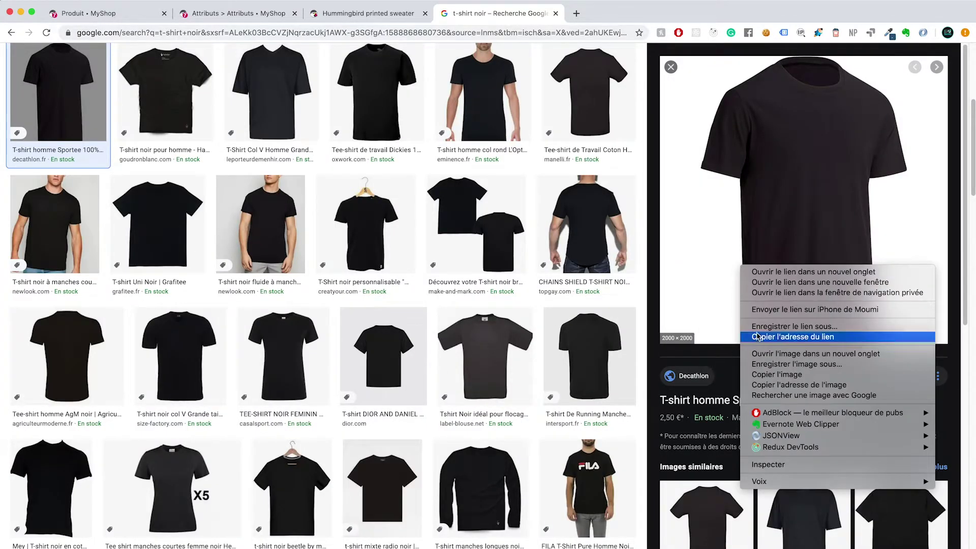
{"action": "left_click", "coordinate": [778, 364]}
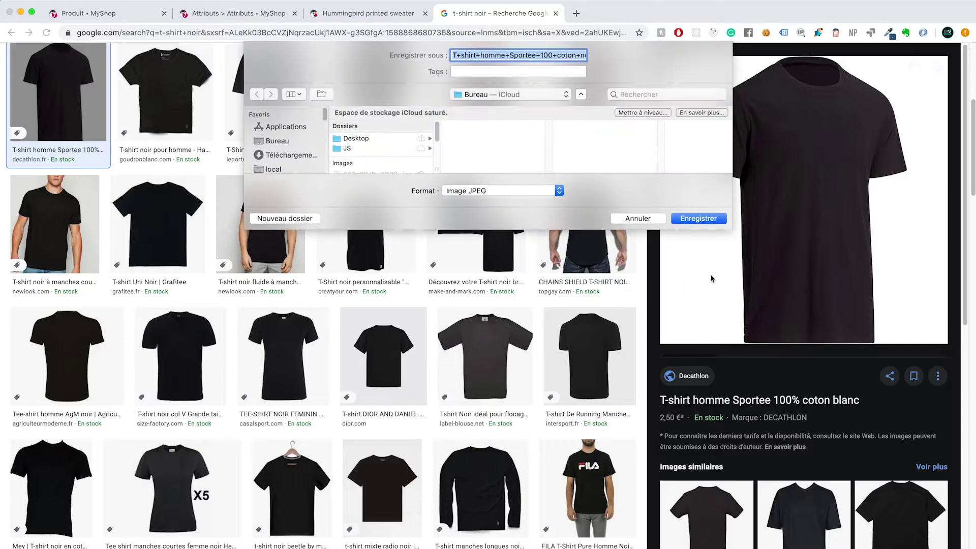
{"action": "left_click", "coordinate": [696, 219]}
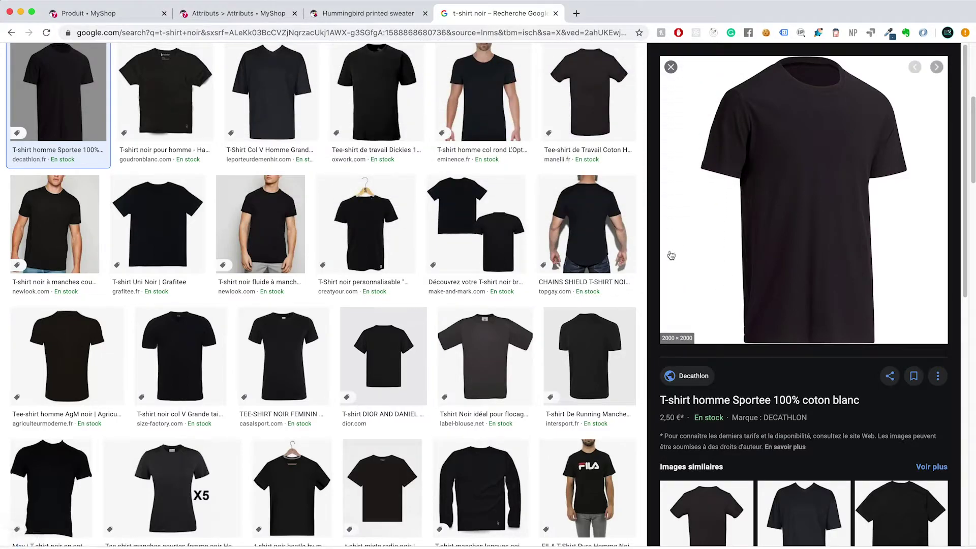
Step: Return to the T-Shirt product's Essentiel settings and add the saved black T-shirt picture to its images
{"action": "left_click", "coordinate": [220, 19]}
{"action": "left_click", "coordinate": [121, 22]}
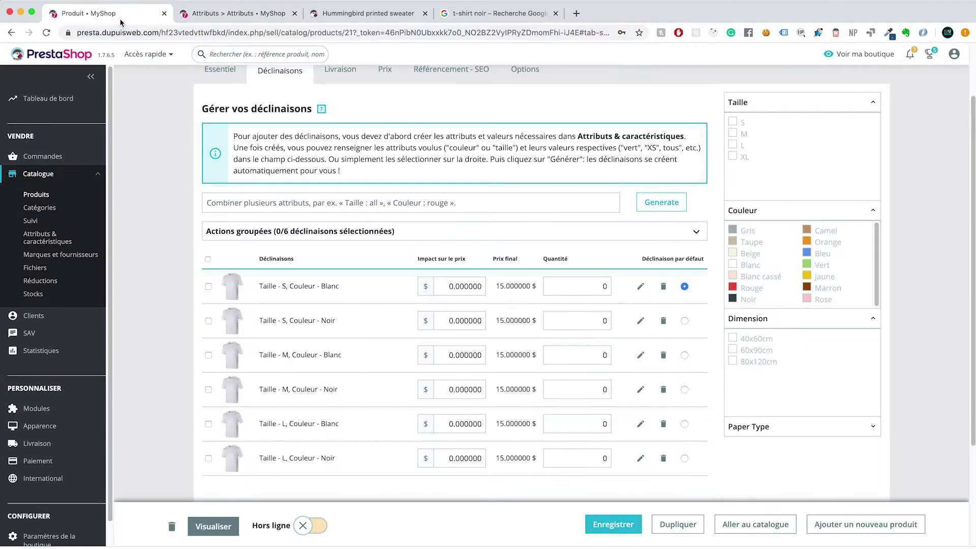
{"action": "left_click", "coordinate": [224, 76]}
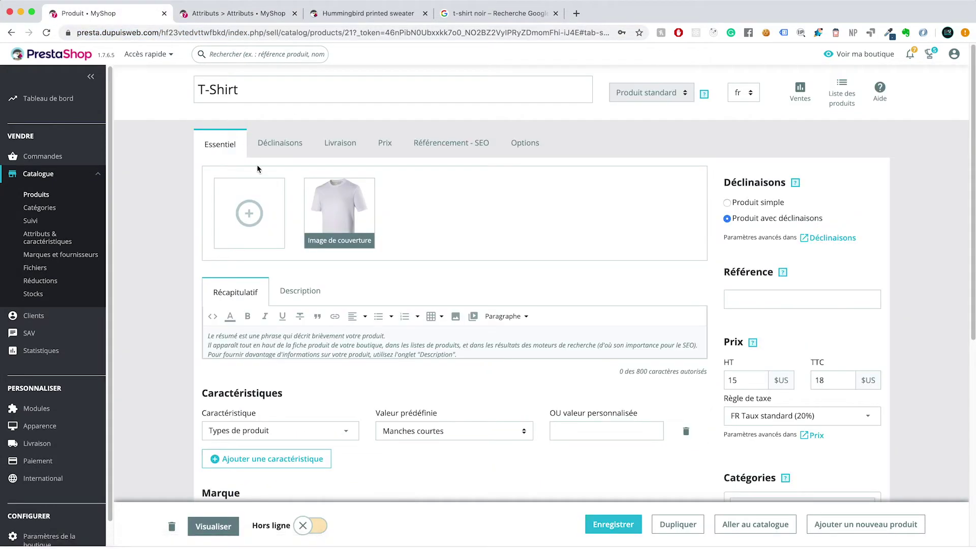
{"action": "left_click", "coordinate": [255, 200]}
{"action": "left_click", "coordinate": [402, 142]}
{"action": "left_click", "coordinate": [669, 324]}
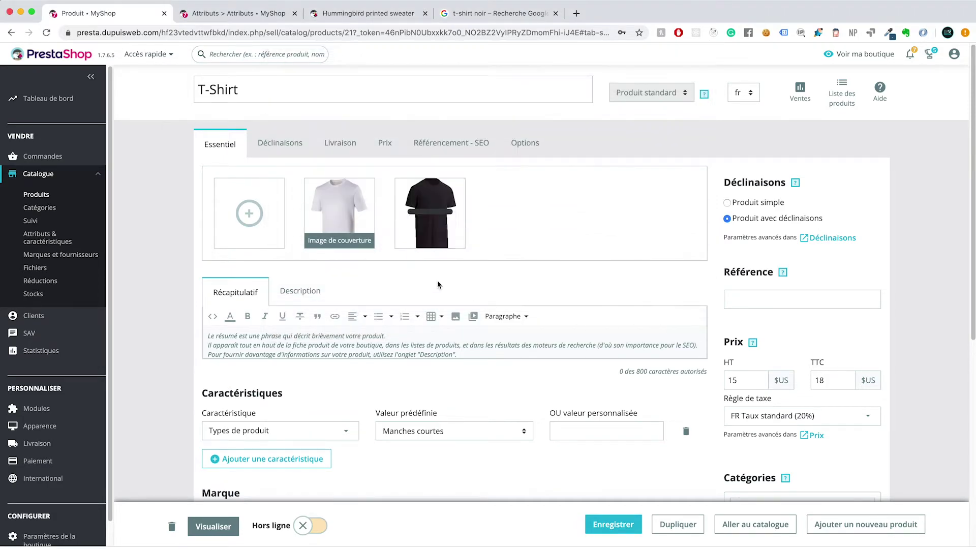
Step: Inspect the white cover image's options and the colour swatches on the shop home page's Hummingbird Printed T-Shirt, and return to the product
{"action": "left_click", "coordinate": [358, 210]}
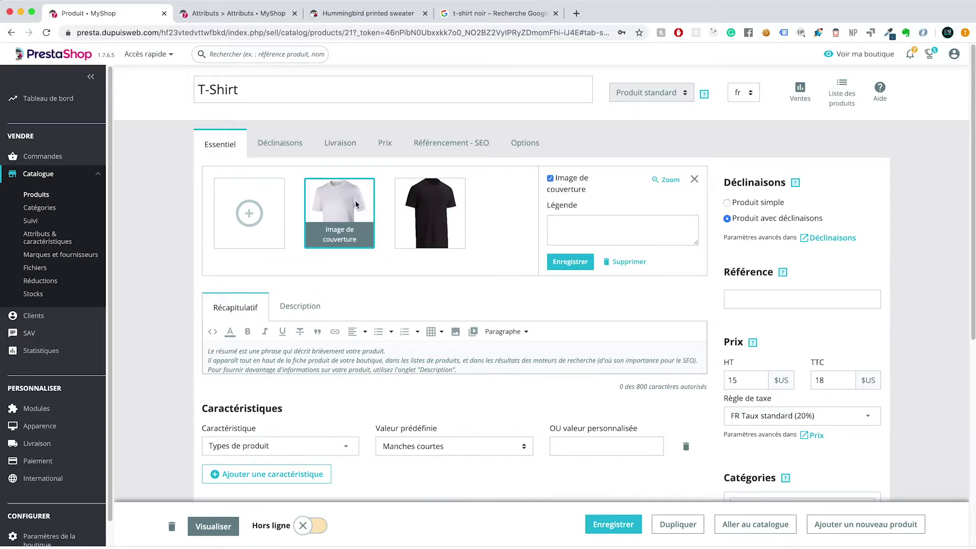
{"action": "left_click", "coordinate": [356, 15]}
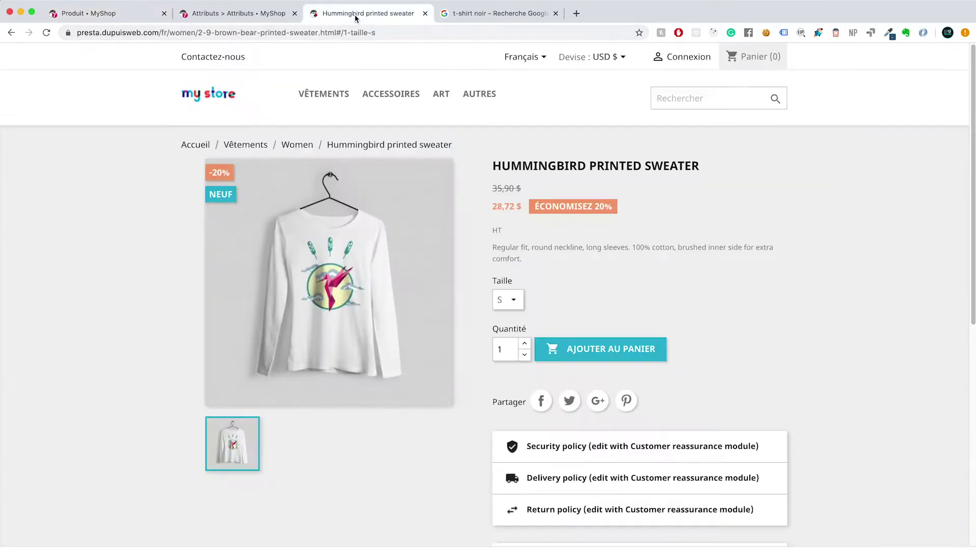
{"action": "left_click", "coordinate": [238, 13]}
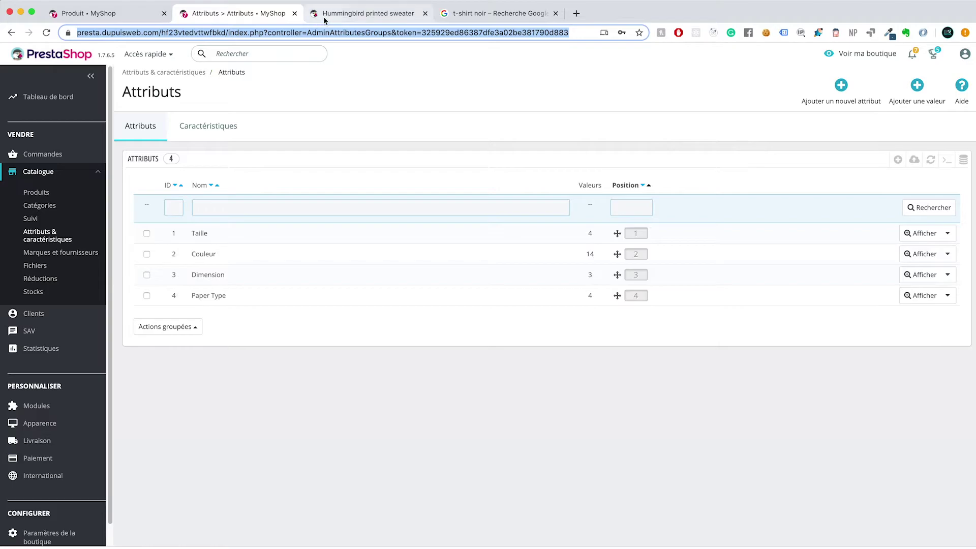
{"action": "left_click", "coordinate": [367, 13]}
{"action": "left_click", "coordinate": [206, 99]}
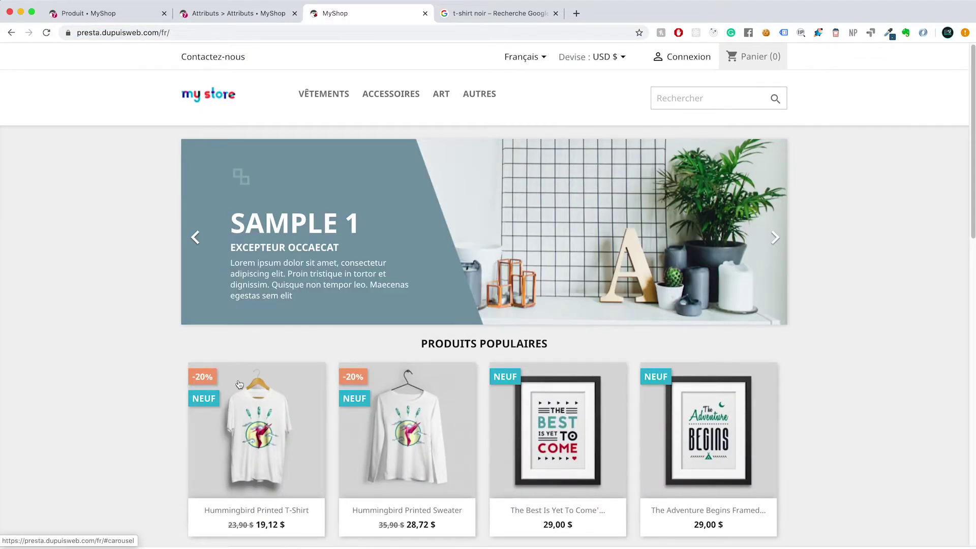
{"action": "mouse_move", "coordinate": [279, 425]}
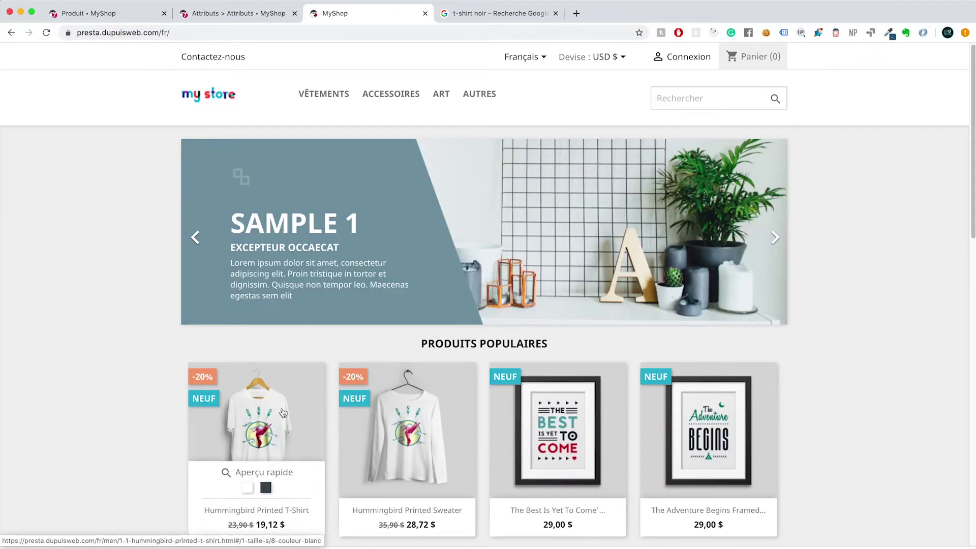
{"action": "left_click", "coordinate": [119, 13]}
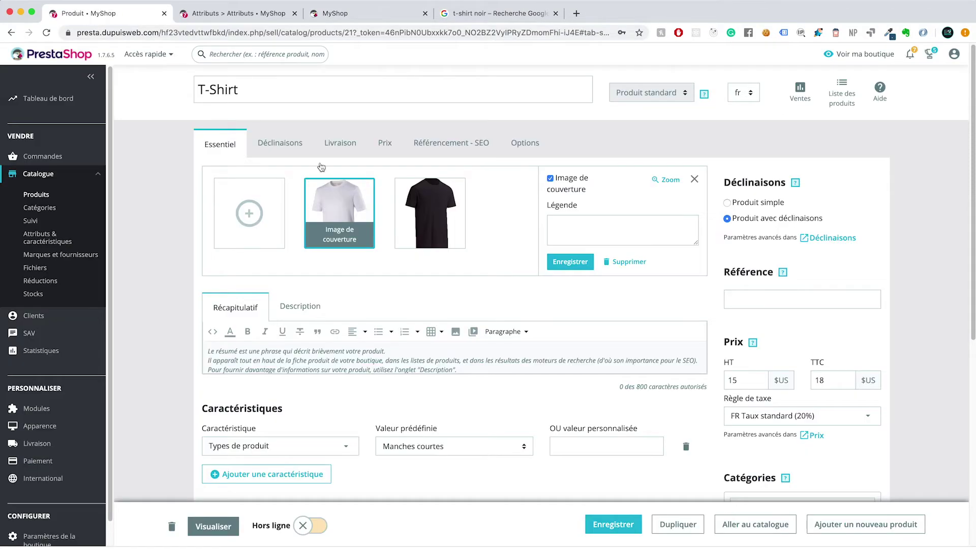
Step: Assign the black T-shirt image to the Taille S, Couleur Noir combination
{"action": "left_click", "coordinate": [292, 149]}
{"action": "scroll", "coordinate": [336, 236], "scroll_direction": "down", "scroll_amount": 1}
{"action": "scroll", "coordinate": [335, 237], "scroll_direction": "down", "scroll_amount": 2}
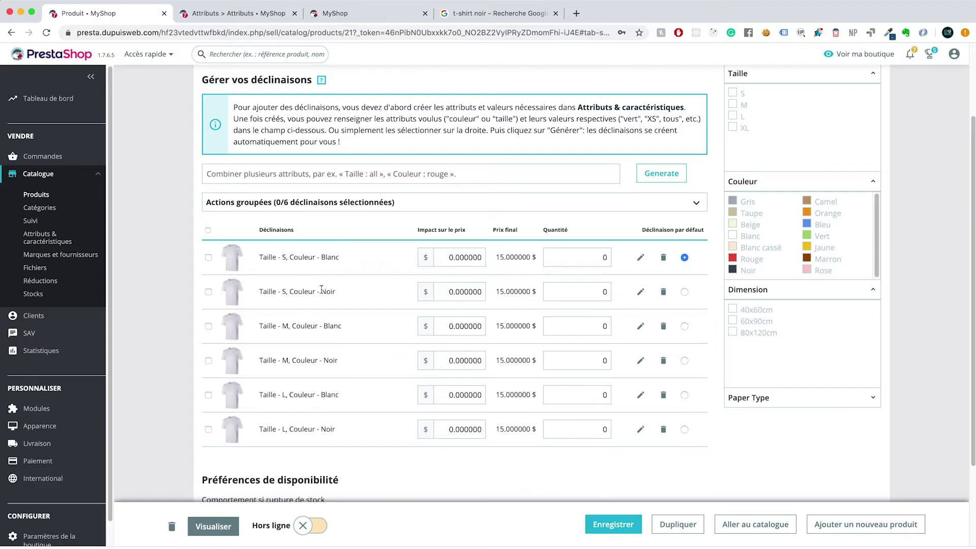
{"action": "left_click", "coordinate": [642, 292]}
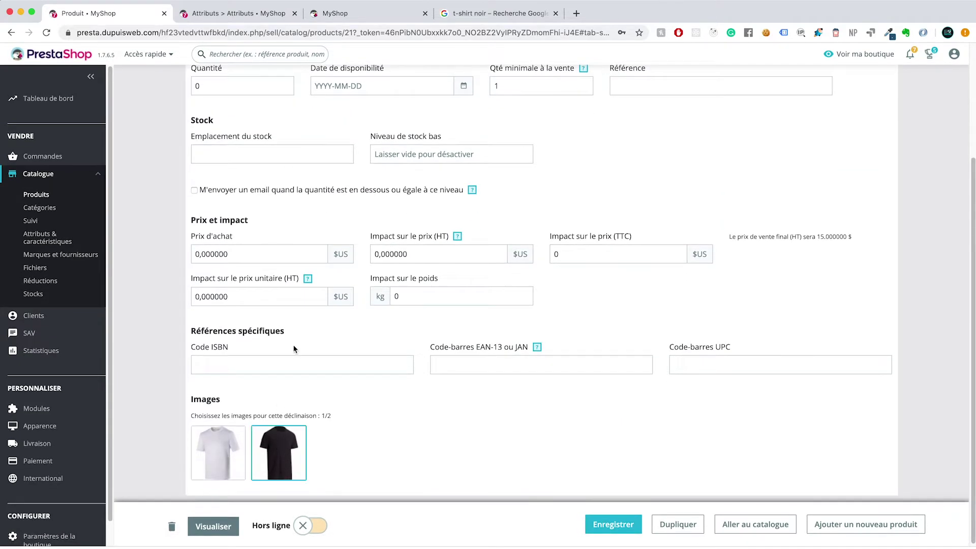
{"action": "scroll", "coordinate": [294, 349], "scroll_direction": "up", "scroll_amount": 4}
{"action": "scroll", "coordinate": [261, 299], "scroll_direction": "down", "scroll_amount": 4}
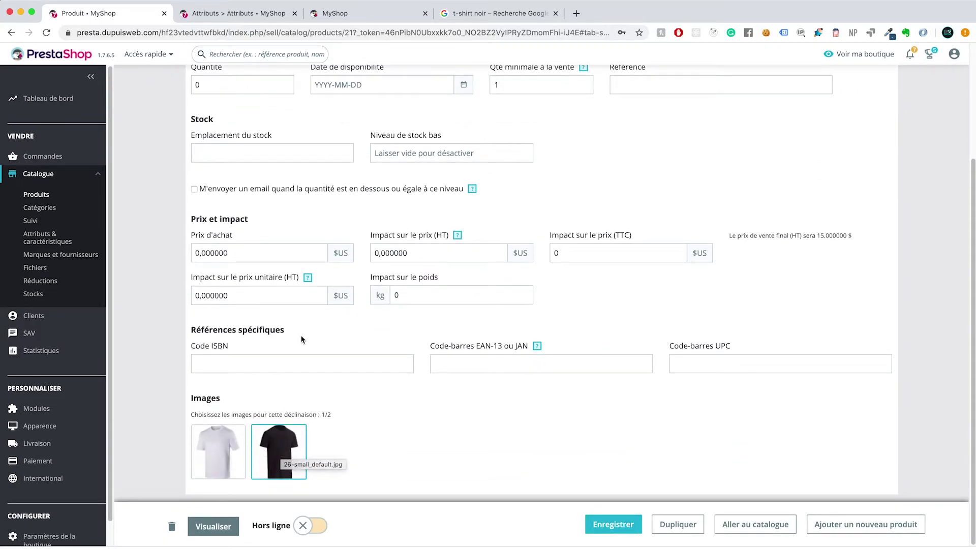
{"action": "scroll", "coordinate": [301, 340], "scroll_direction": "up", "scroll_amount": 3}
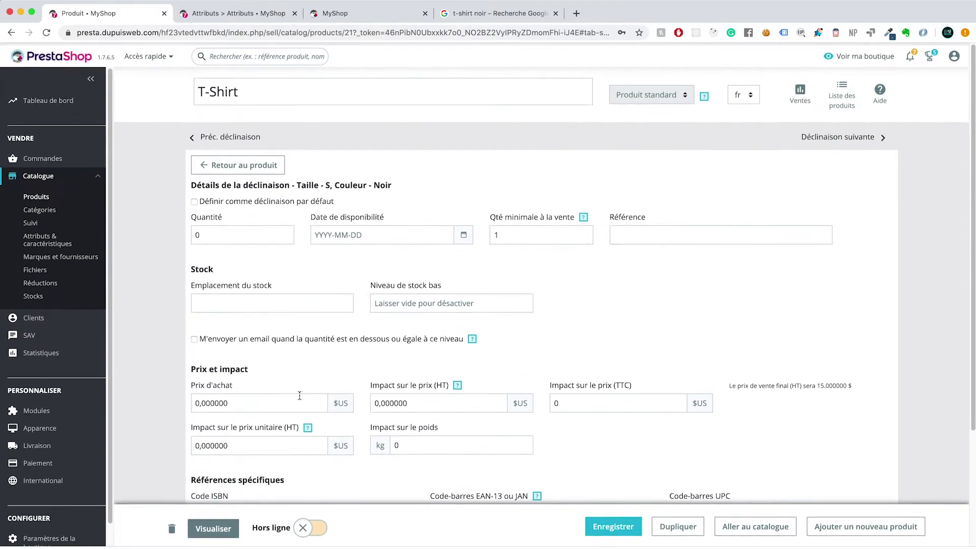
{"action": "scroll", "coordinate": [325, 304], "scroll_direction": "down", "scroll_amount": 2}
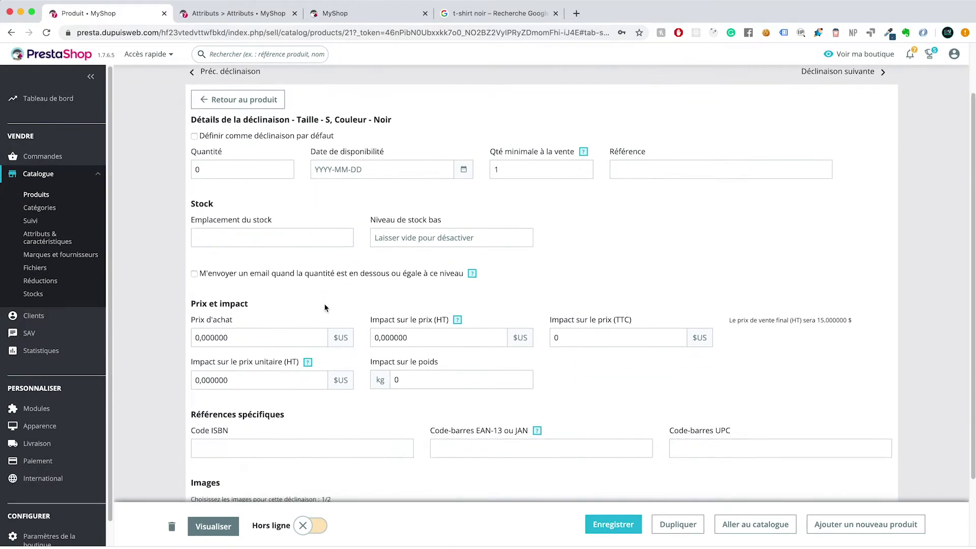
{"action": "scroll", "coordinate": [325, 303], "scroll_direction": "down", "scroll_amount": 2}
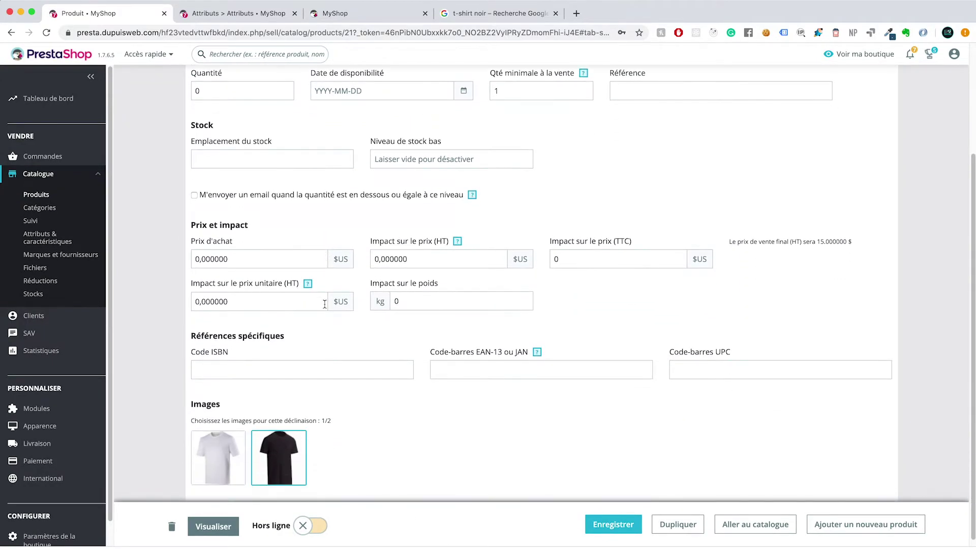
{"action": "scroll", "coordinate": [326, 297], "scroll_direction": "up", "scroll_amount": 2}
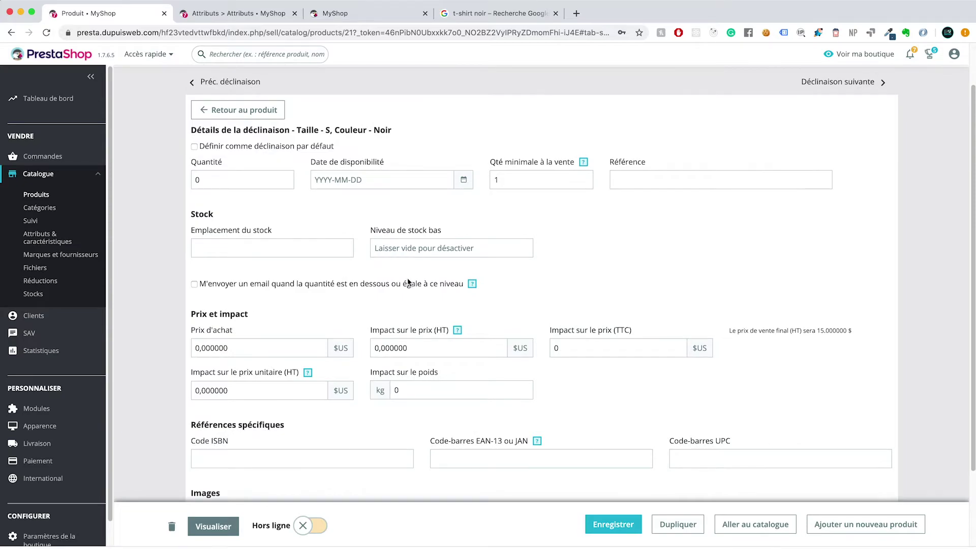
Step: Set the tax-included (TTC) price impact of the Taille S, Couleur Noir combination to 2 and return to the combination list
{"action": "key", "text": "BackSpace"}
{"action": "type", "text": "2"}
{"action": "key", "text": "BackSpace"}
{"action": "type", "text": "2"}
{"action": "scroll", "coordinate": [378, 264], "scroll_direction": "down", "scroll_amount": 3}
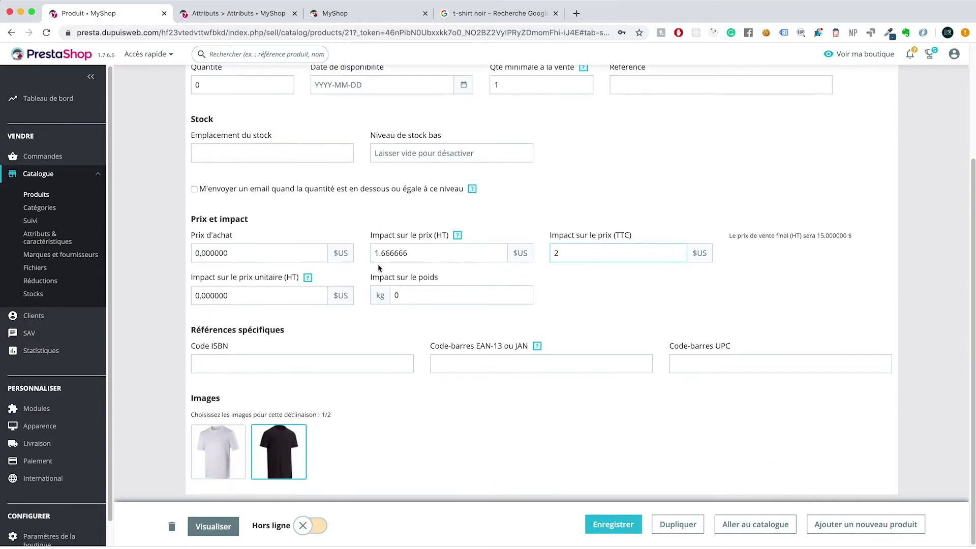
{"action": "scroll", "coordinate": [218, 206], "scroll_direction": "up", "scroll_amount": 1}
{"action": "scroll", "coordinate": [261, 160], "scroll_direction": "up", "scroll_amount": 2}
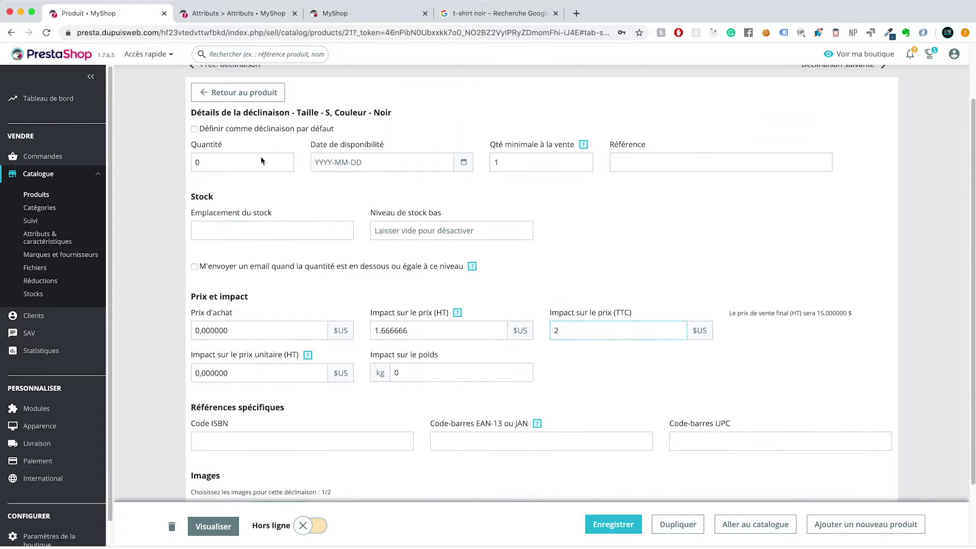
{"action": "scroll", "coordinate": [261, 158], "scroll_direction": "up", "scroll_amount": 1}
{"action": "left_click", "coordinate": [258, 105]}
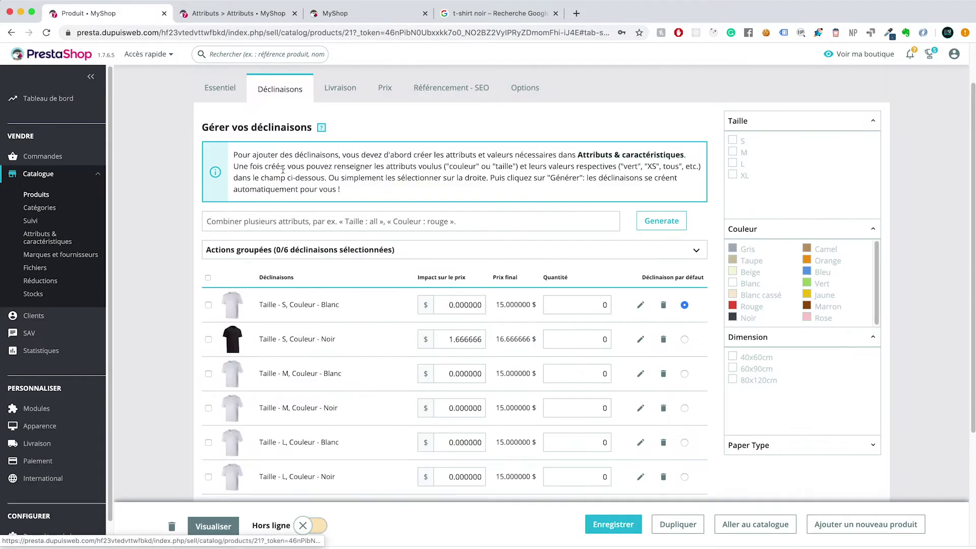
Step: Set the quantity of all six T-shirt combinations to 5
{"action": "scroll", "coordinate": [389, 228], "scroll_direction": "down", "scroll_amount": 1}
{"action": "double_click", "coordinate": [599, 257]}
{"action": "type", "text": "5"}
{"action": "left_click", "coordinate": [582, 316]}
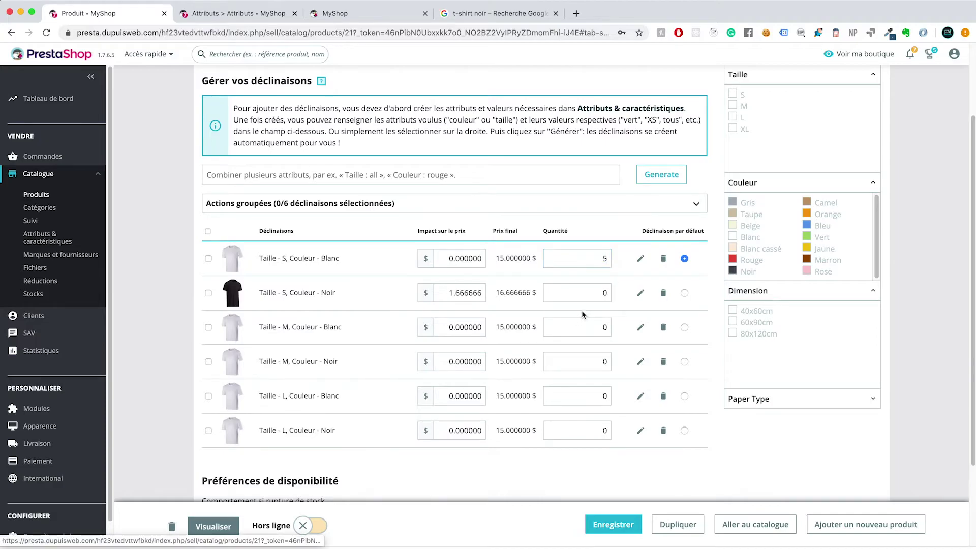
{"action": "type", "text": "5"}
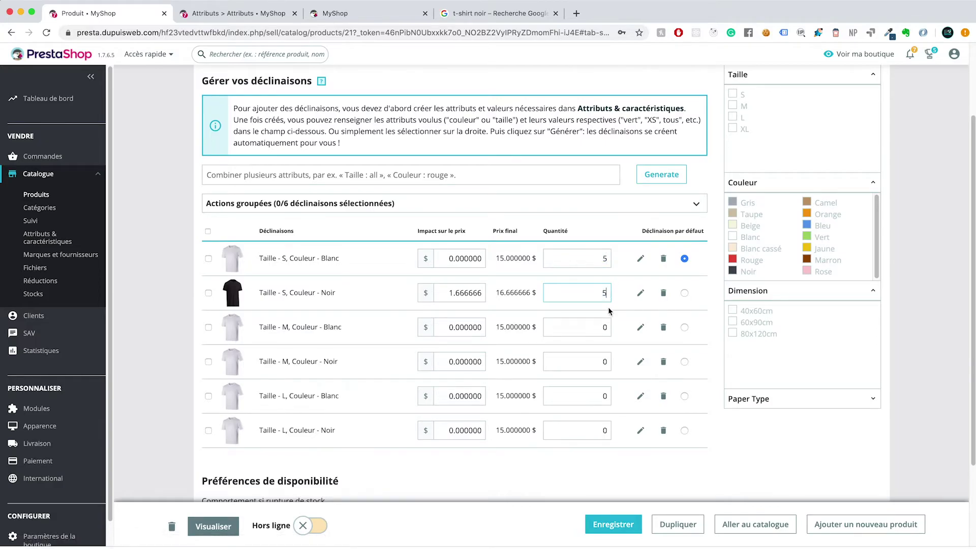
{"action": "left_click", "coordinate": [603, 326]}
{"action": "type", "text": "5"}
{"action": "left_click", "coordinate": [607, 362]}
{"action": "type", "text": "5"}
{"action": "left_click", "coordinate": [617, 398]}
{"action": "type", "text": "5"}
{"action": "left_click", "coordinate": [605, 428]}
{"action": "type", "text": "5"}
Step: Assign the white T-shirt image to the Taille S, Couleur Blanc combination and return to the combination list
{"action": "left_click", "coordinate": [640, 258]}
{"action": "left_click", "coordinate": [217, 480]}
{"action": "scroll", "coordinate": [239, 254], "scroll_direction": "up", "scroll_amount": 1}
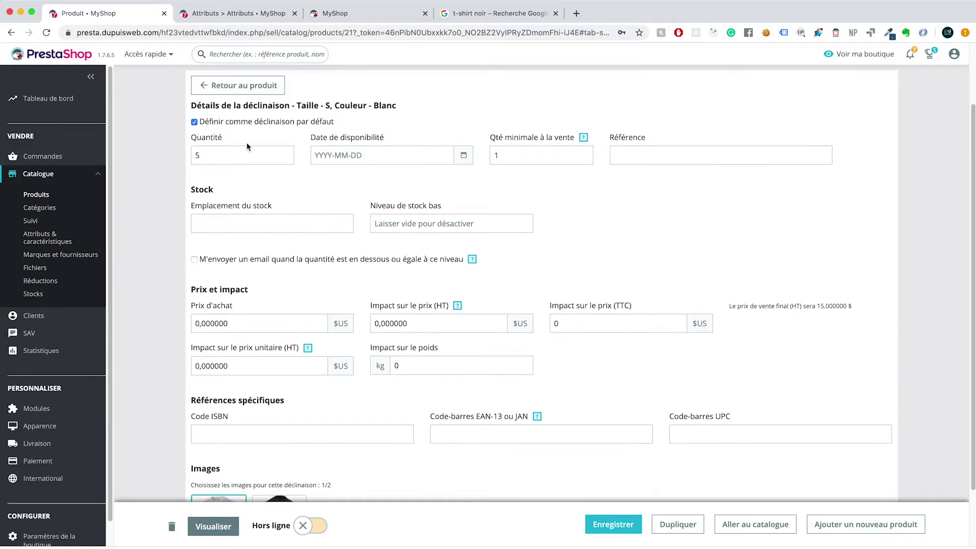
{"action": "left_click", "coordinate": [257, 90]}
Step: Assign the white T-shirt image to the Taille M, Couleur Blanc combination and return to the combination list
{"action": "left_click", "coordinate": [640, 352]}
{"action": "scroll", "coordinate": [389, 376], "scroll_direction": "down", "scroll_amount": 2}
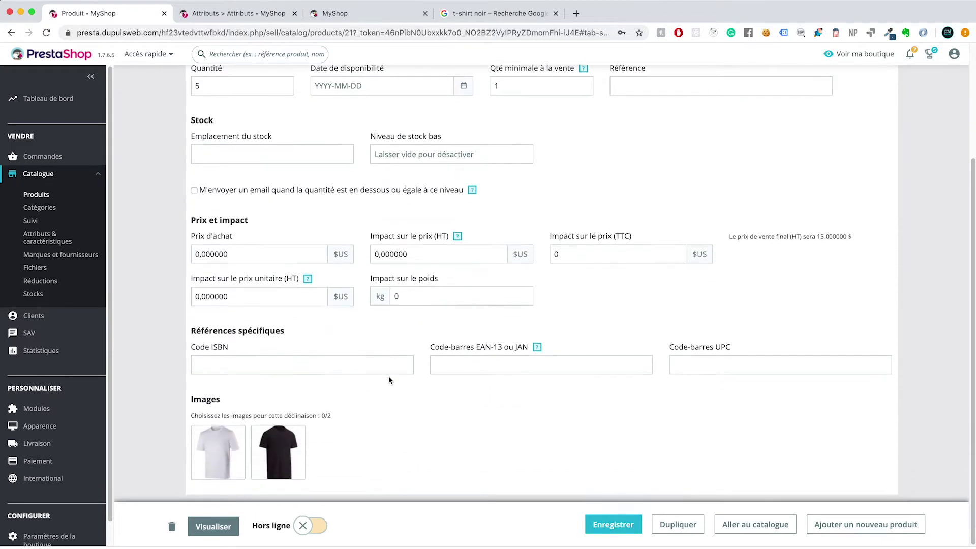
{"action": "scroll", "coordinate": [285, 264], "scroll_direction": "up", "scroll_amount": 3}
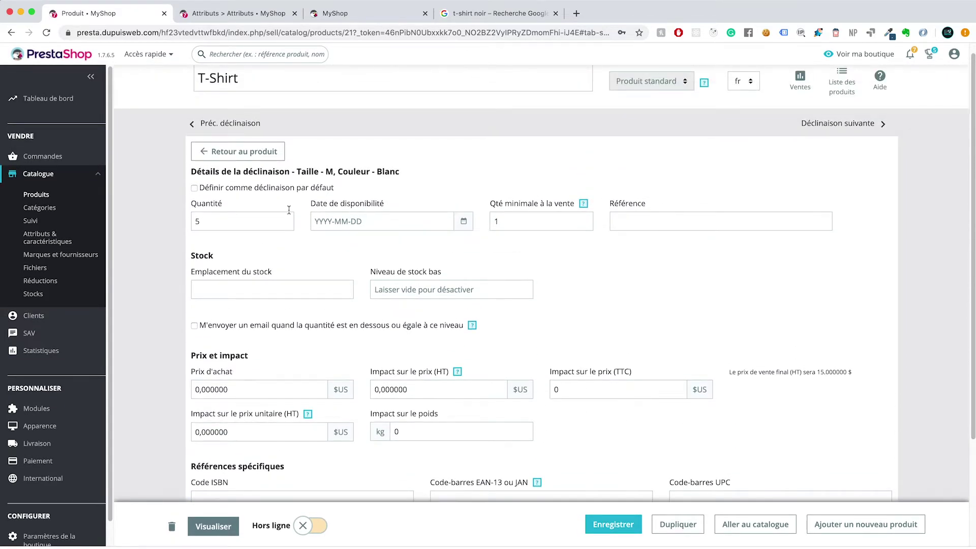
{"action": "left_click", "coordinate": [265, 153]}
Step: Give the Taille M, Couleur Noir combination the black T-shirt image and a TTC price impact of 2, and return to the combination list
{"action": "left_click", "coordinate": [640, 389]}
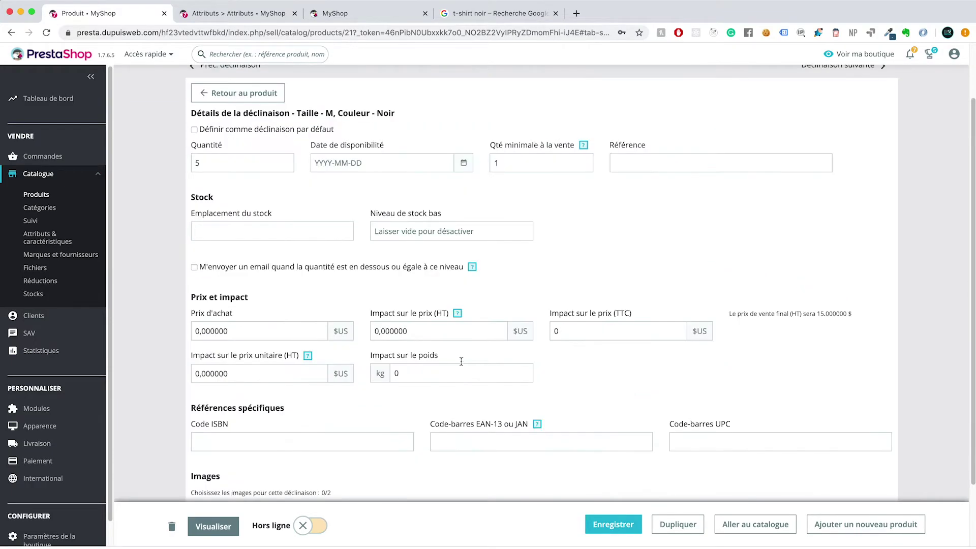
{"action": "scroll", "coordinate": [478, 363], "scroll_direction": "down", "scroll_amount": 3}
{"action": "key", "text": "BackSpace"}
{"action": "type", "text": "2"}
{"action": "scroll", "coordinate": [520, 202], "scroll_direction": "up", "scroll_amount": 2}
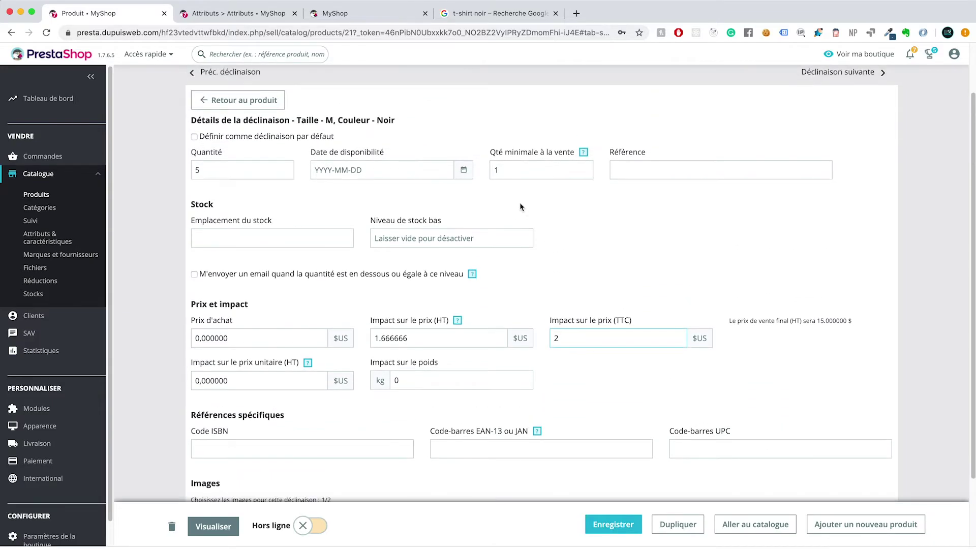
{"action": "left_click", "coordinate": [253, 101]}
Step: Assign the white T-shirt image to the Taille L, Couleur Blanc combination and return to the combination list
{"action": "scroll", "coordinate": [661, 356], "scroll_direction": "down", "scroll_amount": 3}
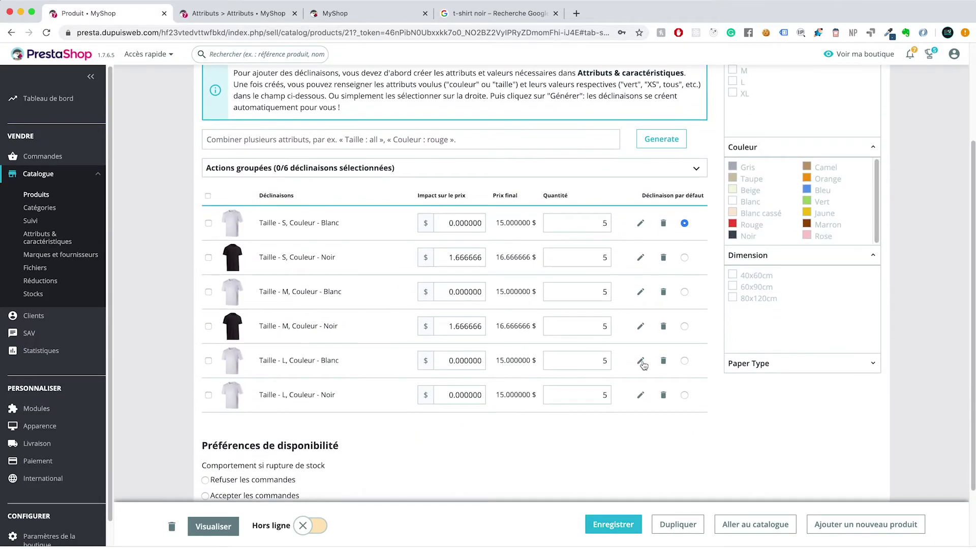
{"action": "left_click", "coordinate": [642, 361]}
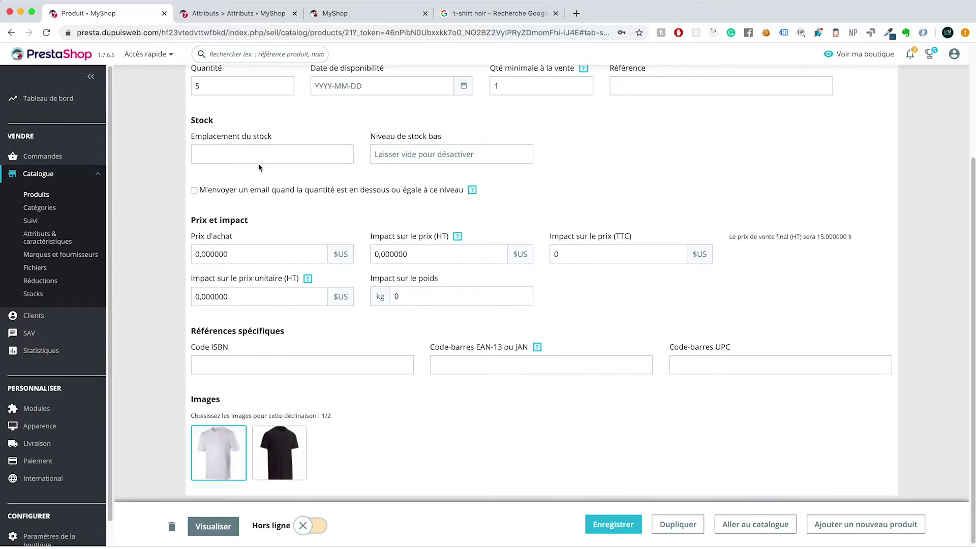
{"action": "scroll", "coordinate": [254, 177], "scroll_direction": "up", "scroll_amount": 2}
{"action": "left_click", "coordinate": [246, 106]}
Step: Give the Taille L, Couleur Noir combination the black T-shirt image and a TTC price impact of 2, and return to the combination list
{"action": "scroll", "coordinate": [586, 392], "scroll_direction": "down", "scroll_amount": 3}
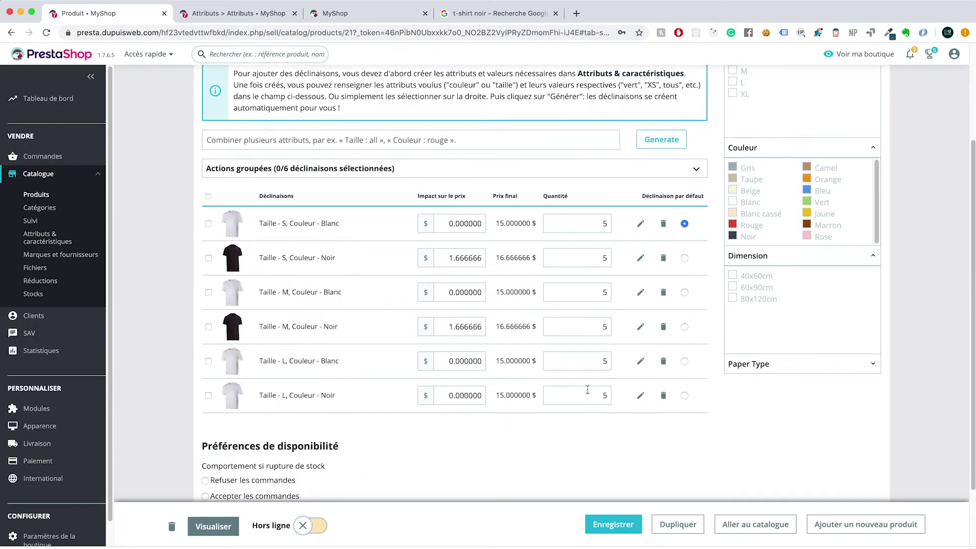
{"action": "left_click", "coordinate": [640, 395]}
{"action": "left_click", "coordinate": [285, 453]}
{"action": "left_click", "coordinate": [571, 268]}
{"action": "key", "text": "BackSpace"}
{"action": "type", "text": "2"}
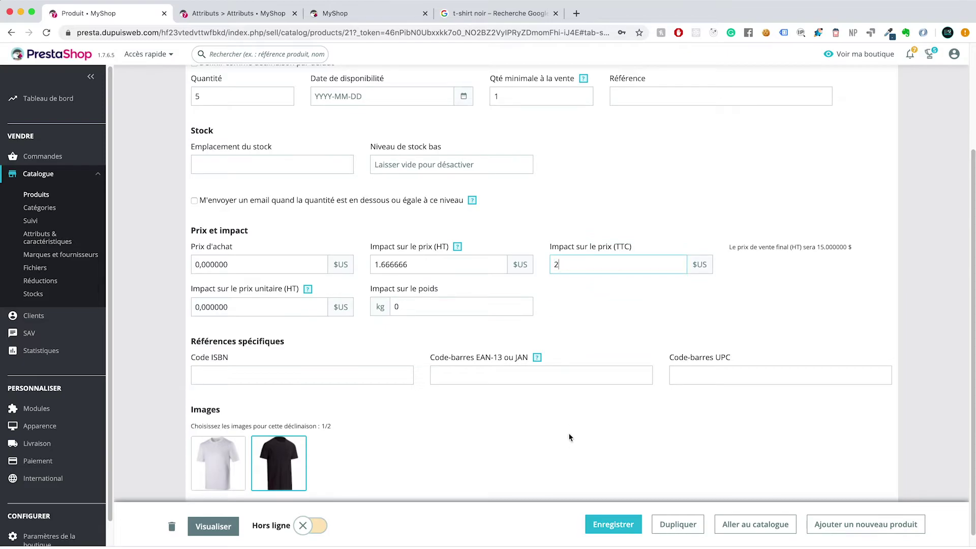
{"action": "scroll", "coordinate": [442, 350], "scroll_direction": "up", "scroll_amount": 3}
{"action": "left_click", "coordinate": [244, 162]}
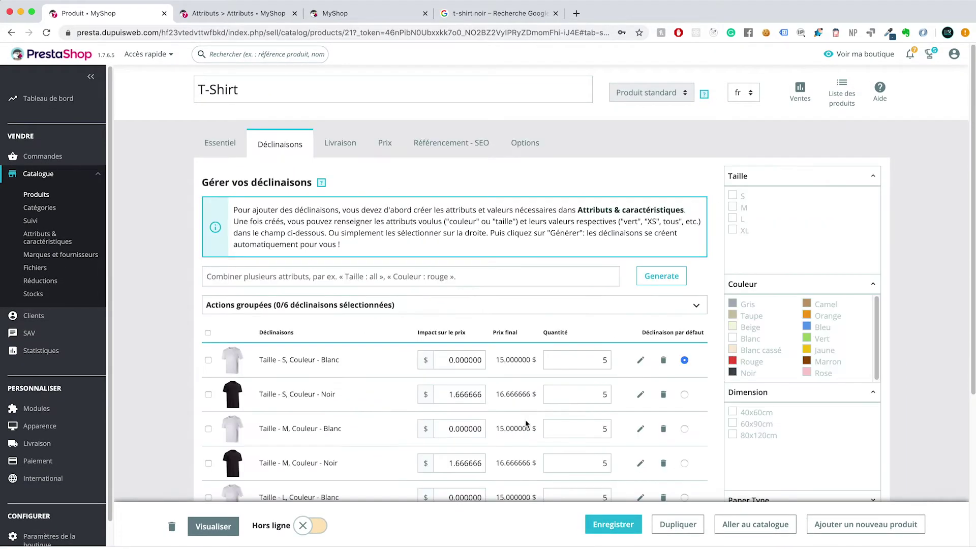
Step: Review the images, price impacts and quantities of all T-shirt combinations and the availability preferences below them
{"action": "scroll", "coordinate": [542, 347], "scroll_direction": "down", "scroll_amount": 3}
{"action": "scroll", "coordinate": [542, 346], "scroll_direction": "down", "scroll_amount": 2}
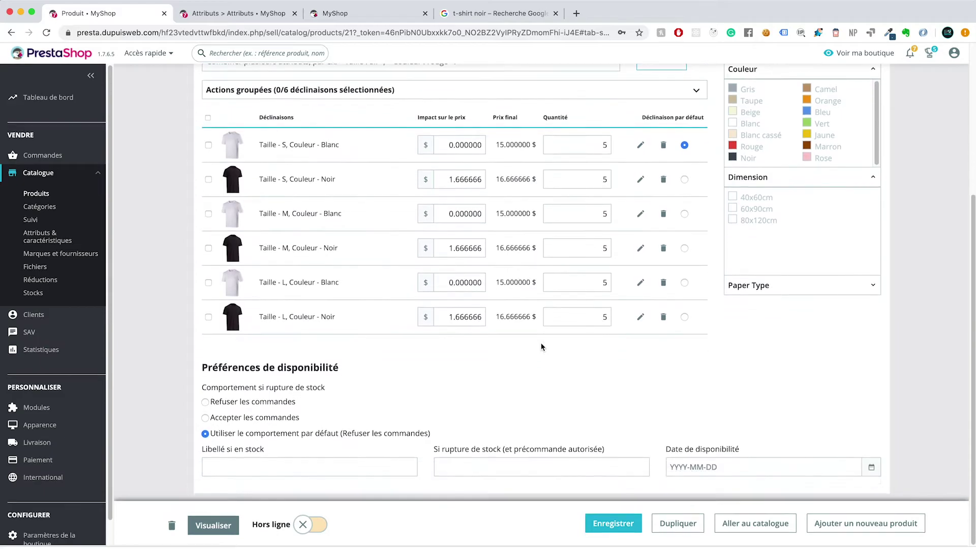
{"action": "scroll", "coordinate": [333, 368], "scroll_direction": "up", "scroll_amount": 3}
{"action": "scroll", "coordinate": [331, 364], "scroll_direction": "up", "scroll_amount": 1}
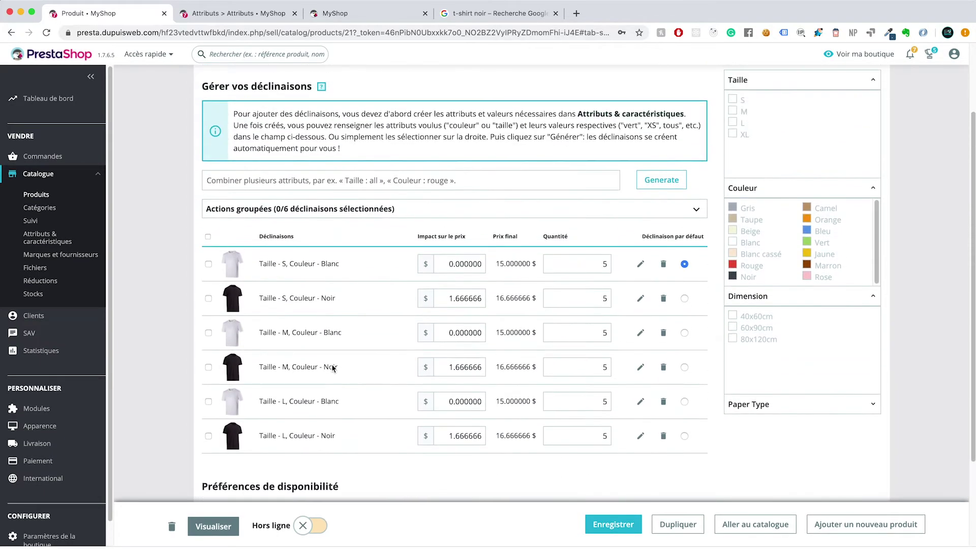
{"action": "scroll", "coordinate": [332, 364], "scroll_direction": "down", "scroll_amount": 3}
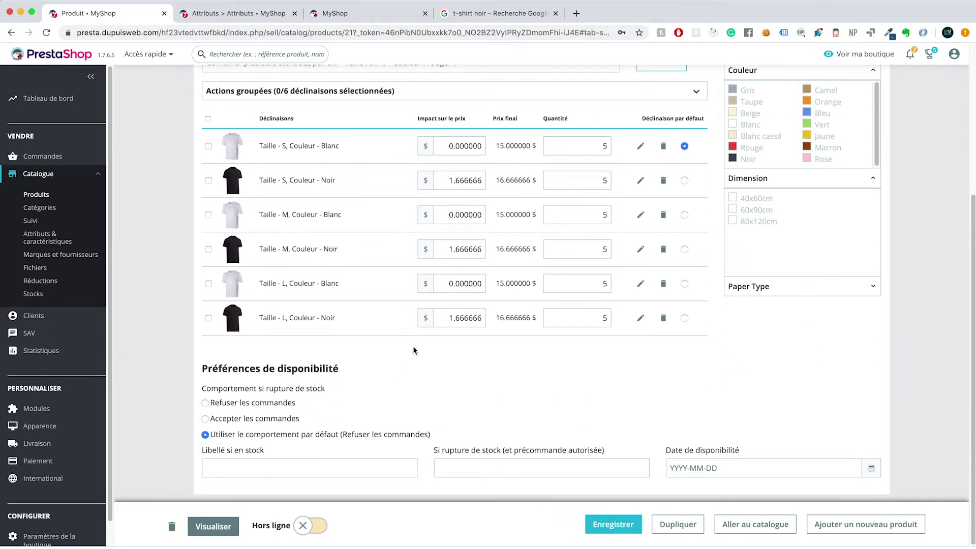
{"action": "scroll", "coordinate": [413, 346], "scroll_direction": "up", "scroll_amount": 5}
{"action": "scroll", "coordinate": [273, 382], "scroll_direction": "up", "scroll_amount": 3}
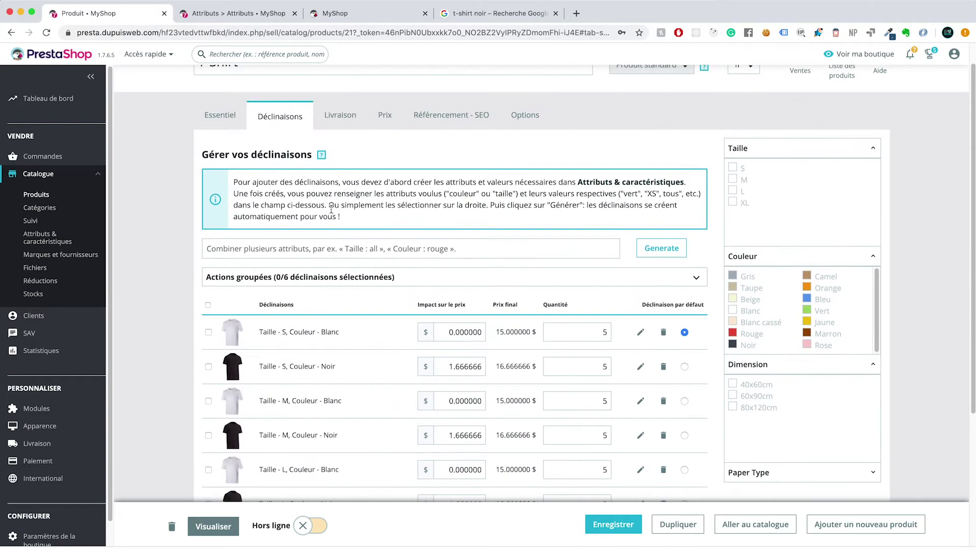
Step: Review the T-shirt's price settings and its delivery settings, including the package weight
{"action": "left_click", "coordinate": [343, 120]}
{"action": "left_click", "coordinate": [386, 143]}
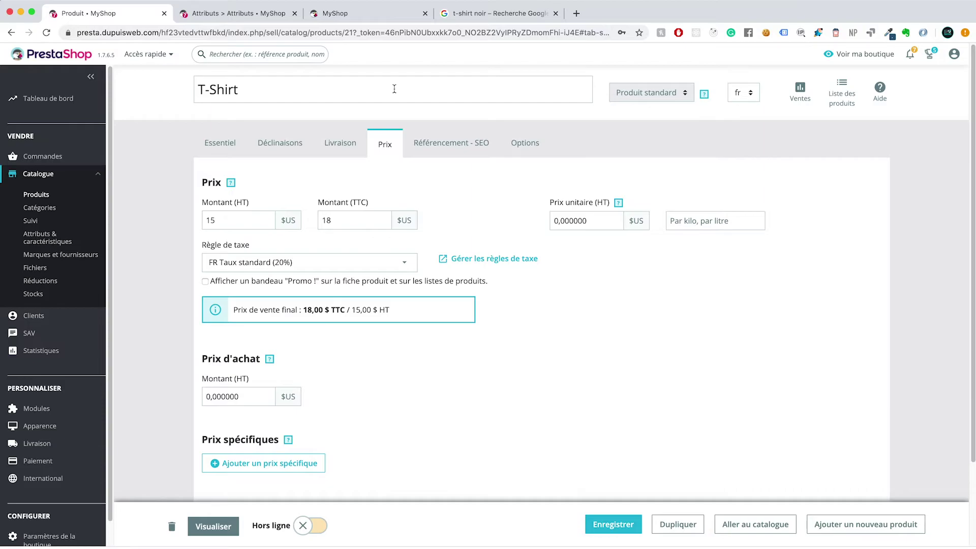
{"action": "scroll", "coordinate": [418, 181], "scroll_direction": "down", "scroll_amount": 2}
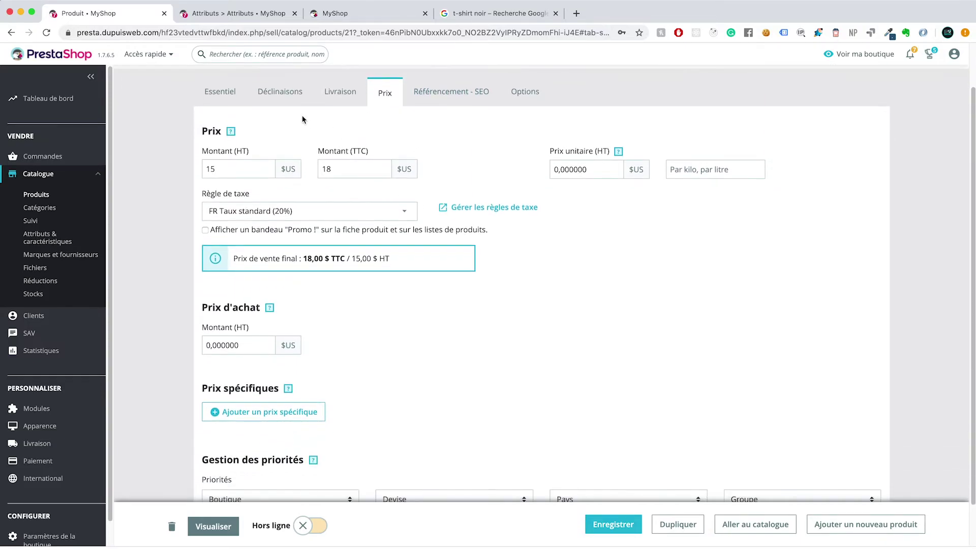
{"action": "scroll", "coordinate": [299, 106], "scroll_direction": "down", "scroll_amount": 2}
{"action": "scroll", "coordinate": [299, 106], "scroll_direction": "up", "scroll_amount": 4}
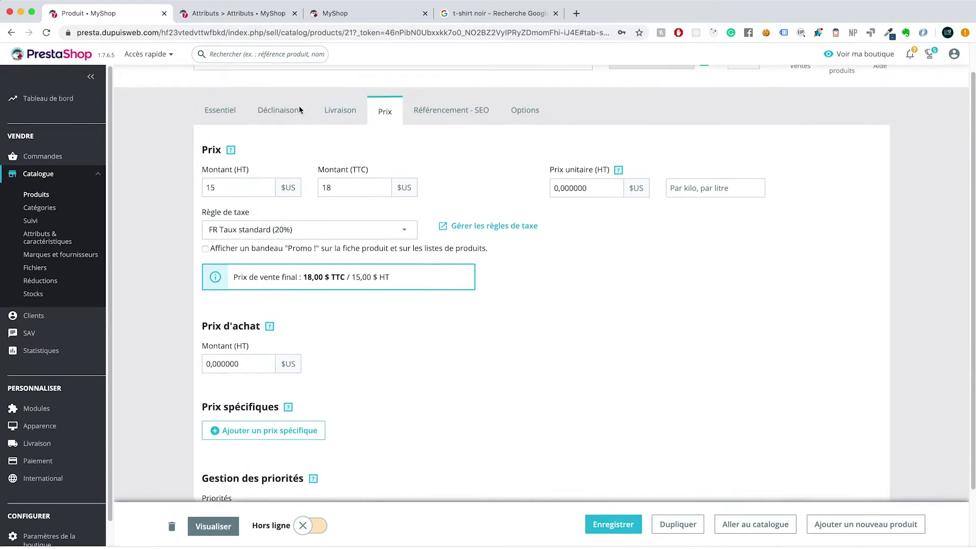
{"action": "left_click", "coordinate": [327, 134]}
{"action": "left_click", "coordinate": [566, 243]}
{"action": "left_click_drag", "start_coordinate": [566, 244], "coordinate": [552, 243]}
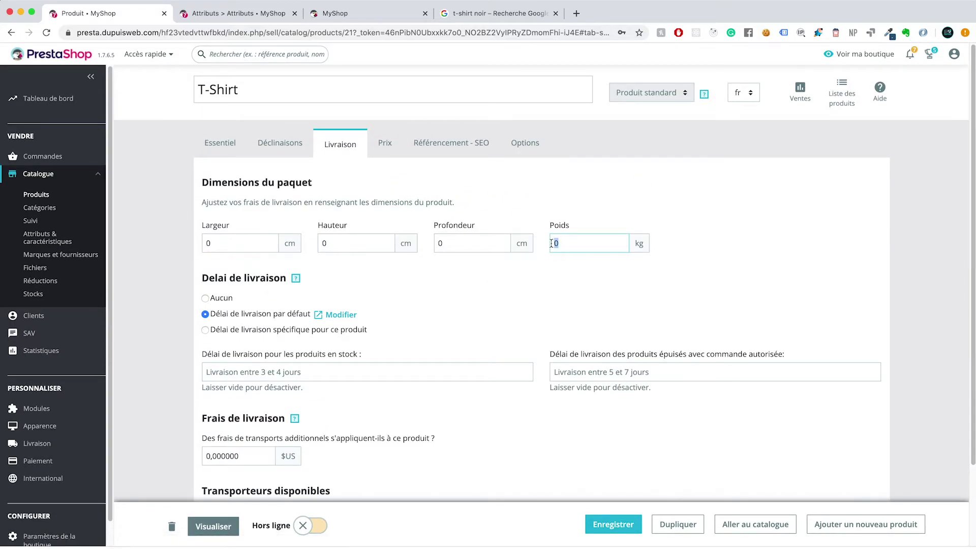
Step: Review the T-shirt's search engine settings and its visibility, condition, customization and attached document options
{"action": "left_click", "coordinate": [449, 148]}
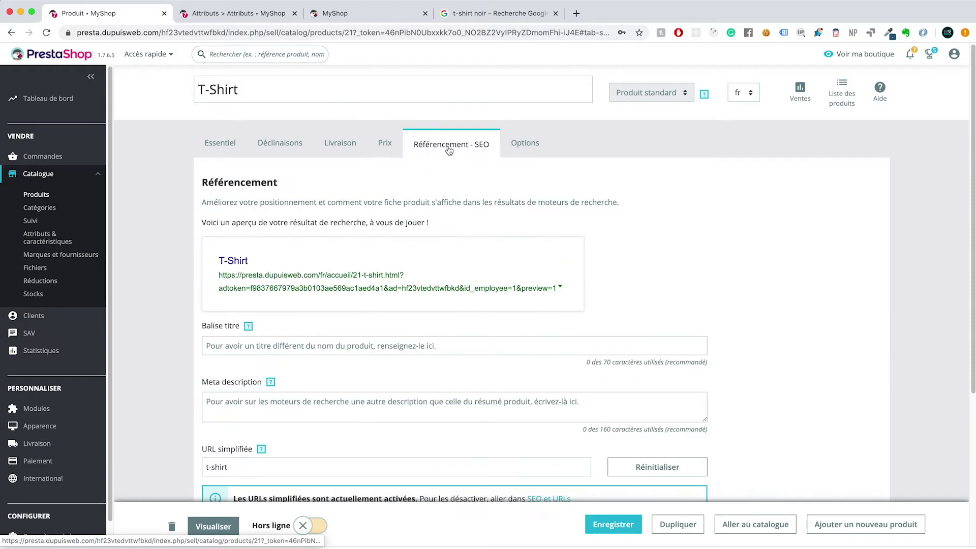
{"action": "scroll", "coordinate": [438, 316], "scroll_direction": "down", "scroll_amount": 2}
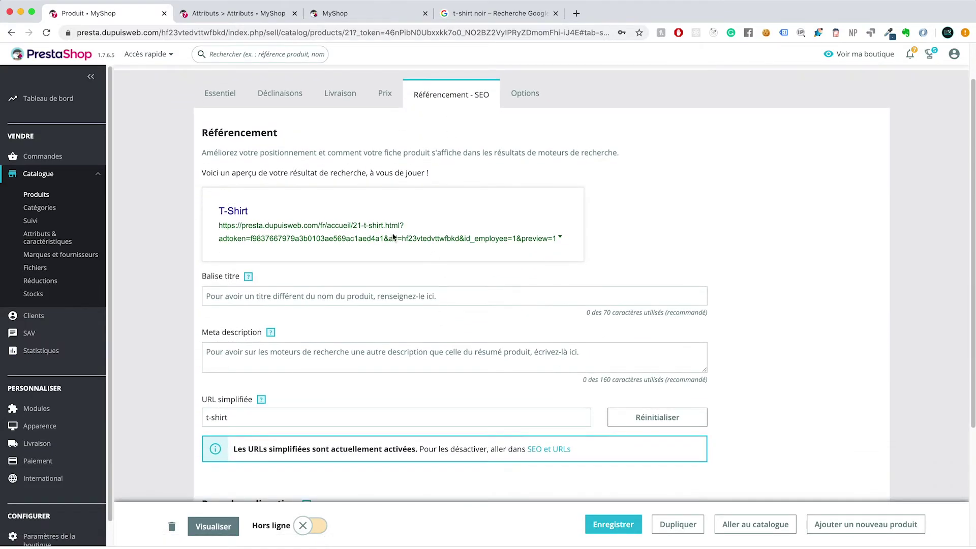
{"action": "left_click", "coordinate": [526, 93]}
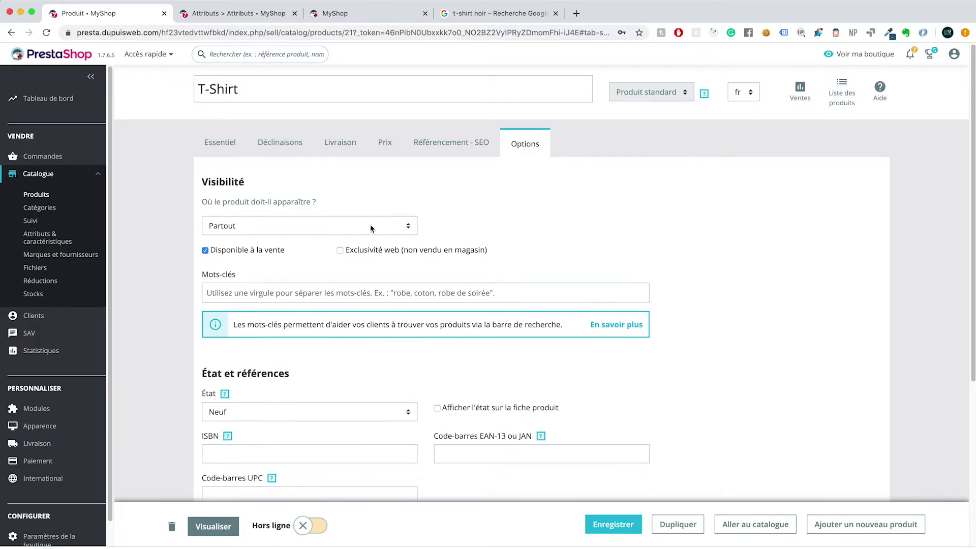
{"action": "scroll", "coordinate": [370, 224], "scroll_direction": "down", "scroll_amount": 2}
{"action": "scroll", "coordinate": [371, 227], "scroll_direction": "down", "scroll_amount": 5}
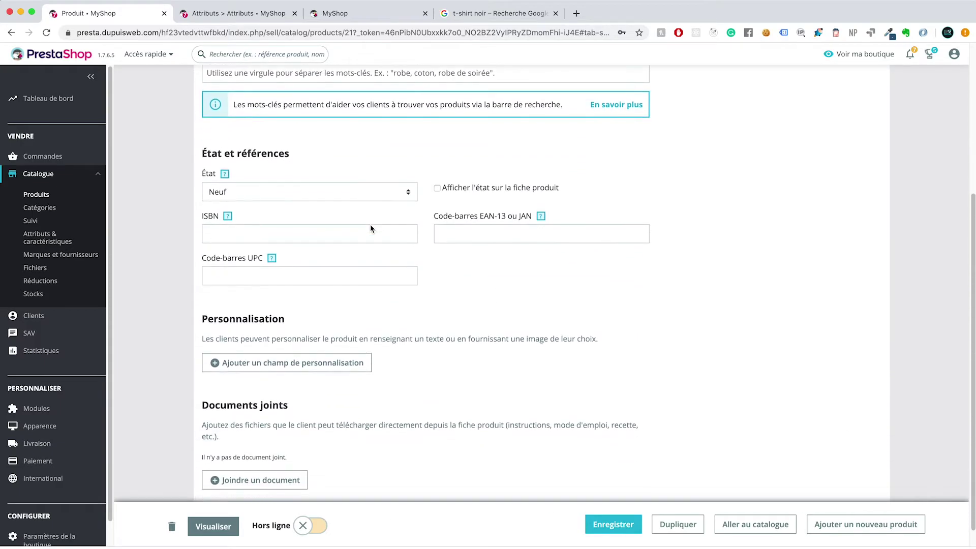
{"action": "scroll", "coordinate": [370, 225], "scroll_direction": "up", "scroll_amount": 7}
Step: Put the T-Shirt product online from its essential settings and save it
{"action": "left_click", "coordinate": [220, 144]}
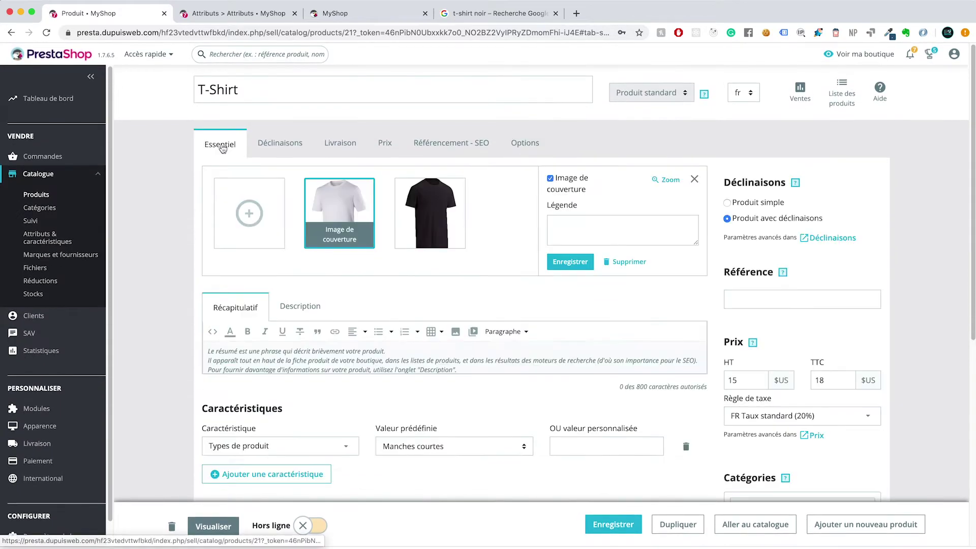
{"action": "left_click", "coordinate": [315, 529]}
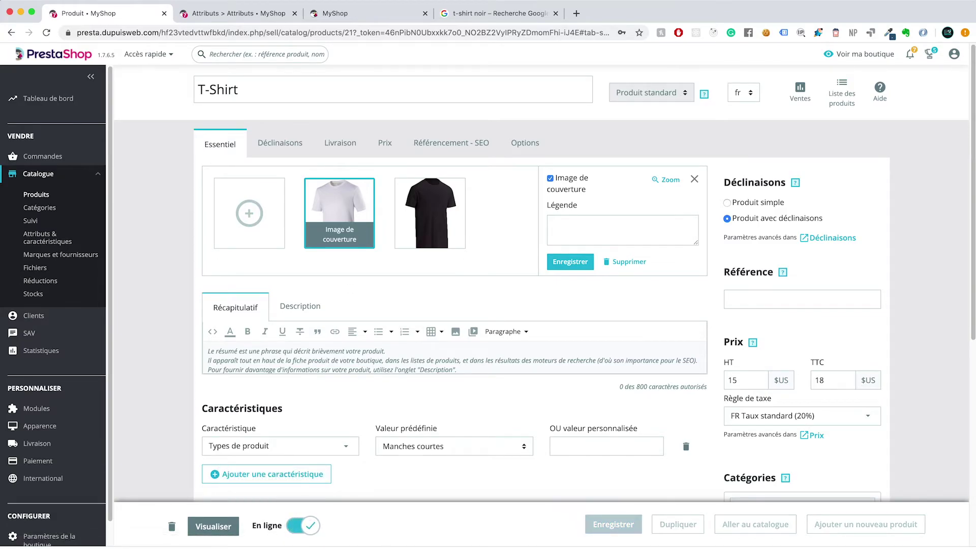
{"action": "left_click", "coordinate": [616, 524]}
{"action": "scroll", "coordinate": [660, 389], "scroll_direction": "down", "scroll_amount": 3}
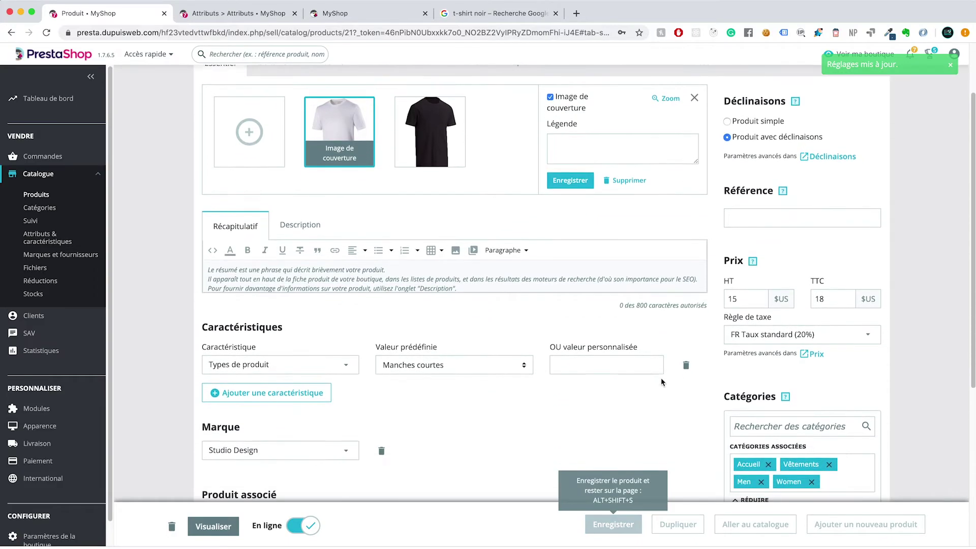
{"action": "scroll", "coordinate": [800, 135], "scroll_direction": "down", "scroll_amount": 2}
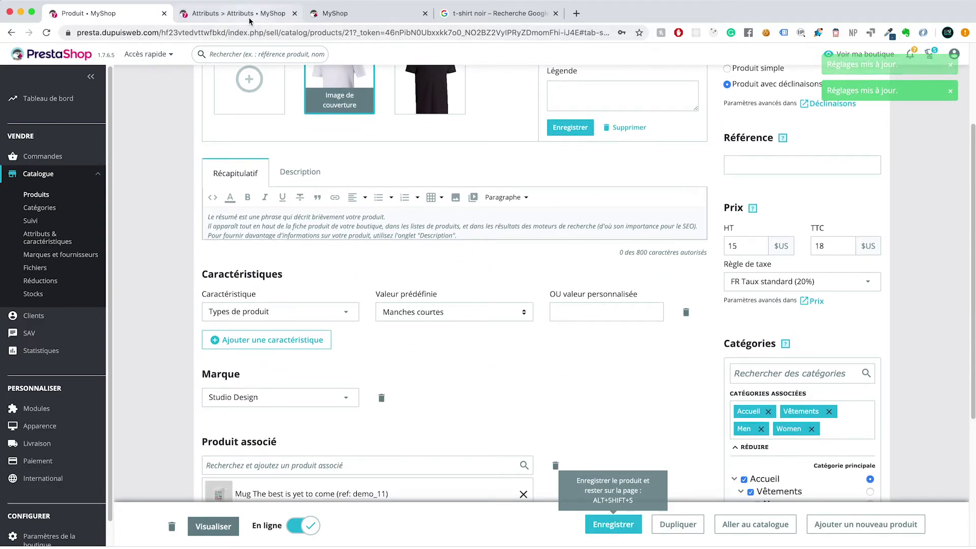
Step: Reload the shop's storefront and open the T-Shirt product page from the Vêtements category
{"action": "left_click", "coordinate": [334, 15]}
{"action": "left_click", "coordinate": [48, 32]}
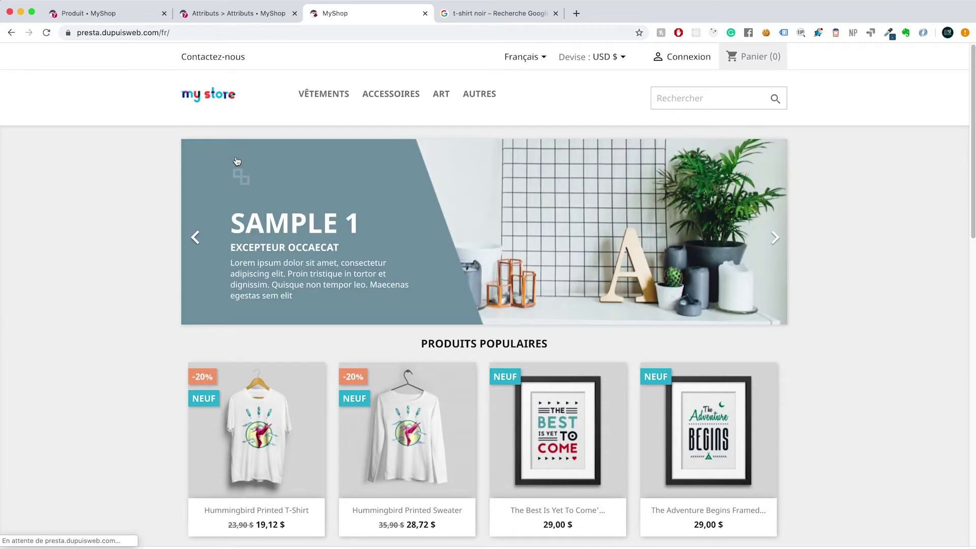
{"action": "left_click", "coordinate": [326, 95]}
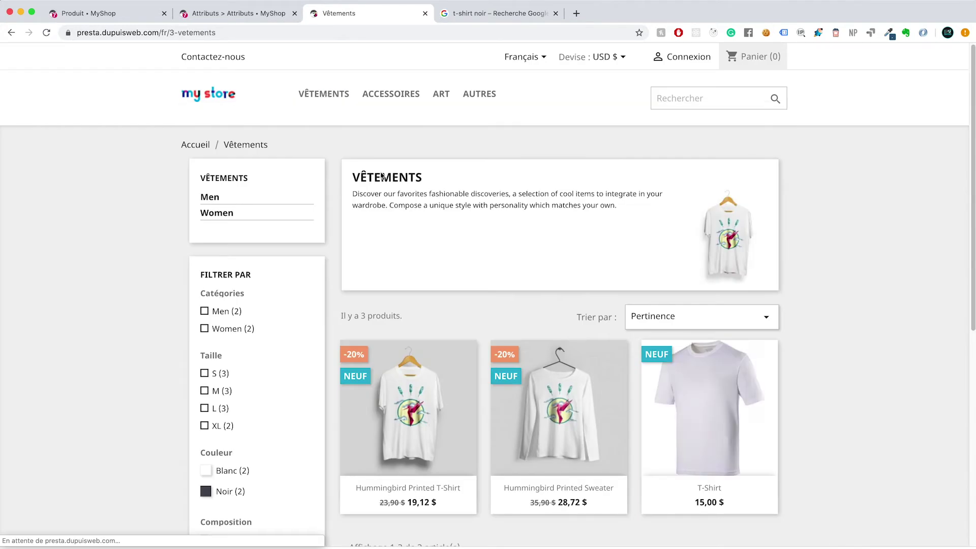
{"action": "scroll", "coordinate": [396, 191], "scroll_direction": "down", "scroll_amount": 3}
{"action": "left_click", "coordinate": [724, 286]}
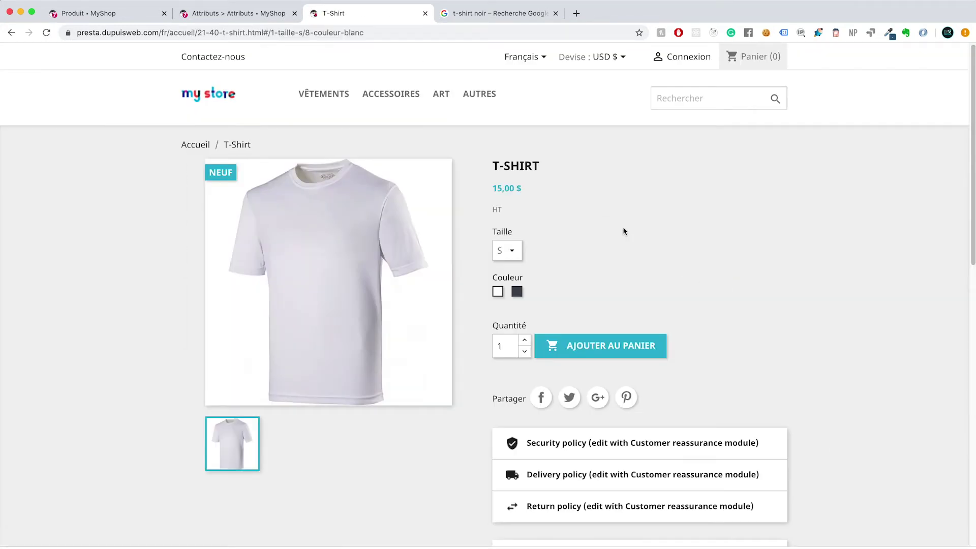
Step: Alternate the storefront T-Shirt between the Noir and Blanc colours to compare each combination's image and price
{"action": "left_click", "coordinate": [517, 293]}
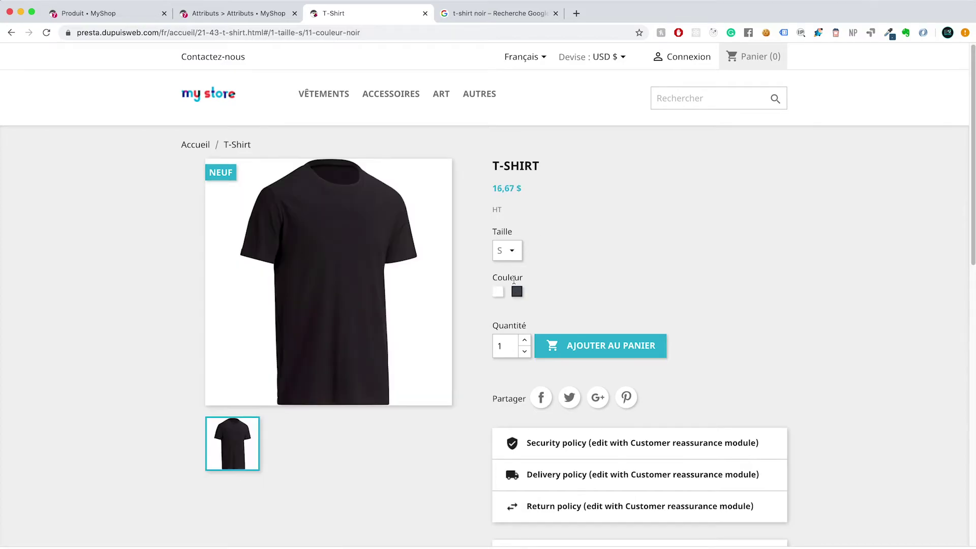
{"action": "left_click_drag", "start_coordinate": [493, 188], "coordinate": [512, 187]}
{"action": "left_click", "coordinate": [498, 293]}
{"action": "left_click", "coordinate": [518, 293]}
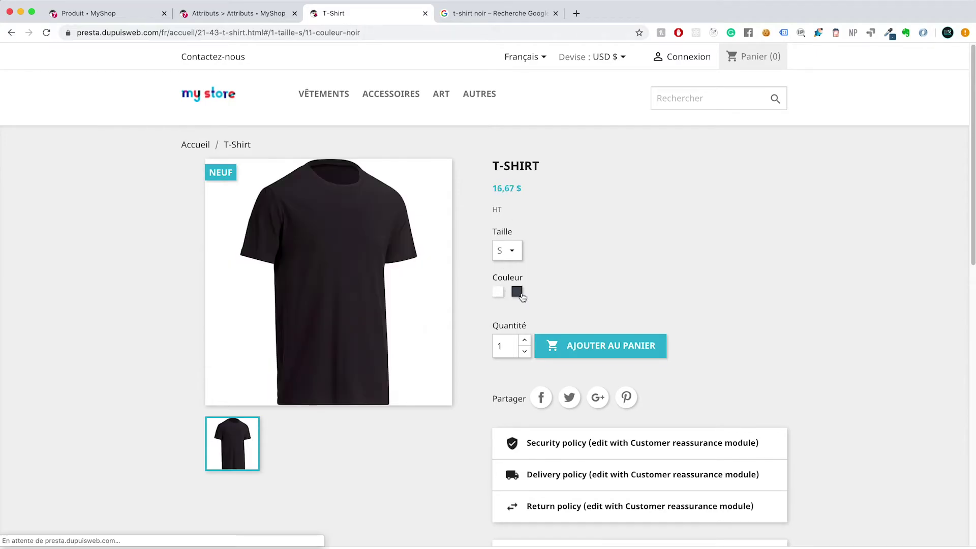
Step: Return to the T-Shirt's back-office page and review its delivery settings, from package dimensions to available carriers
{"action": "left_click", "coordinate": [241, 17]}
{"action": "left_click", "coordinate": [87, 13]}
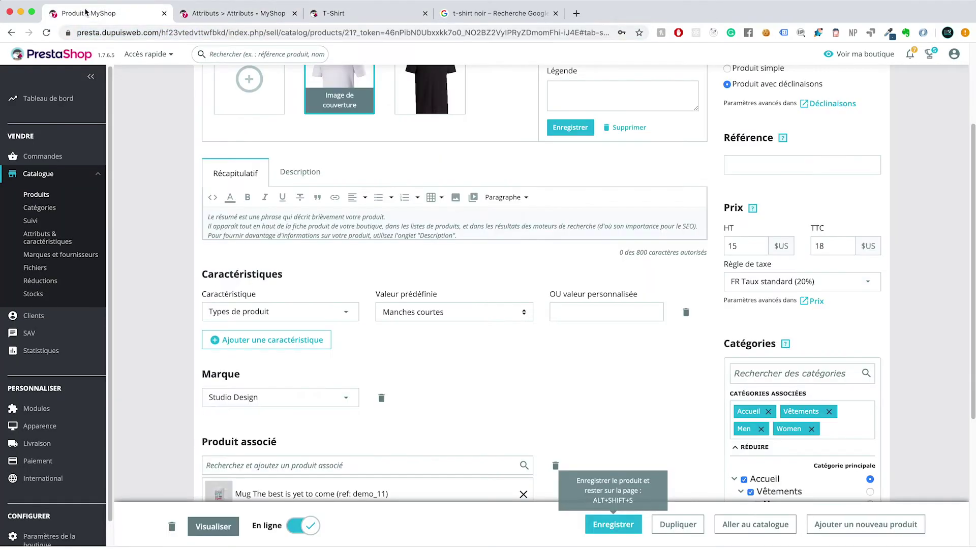
{"action": "scroll", "coordinate": [346, 203], "scroll_direction": "up", "scroll_amount": 3}
{"action": "left_click", "coordinate": [340, 143]}
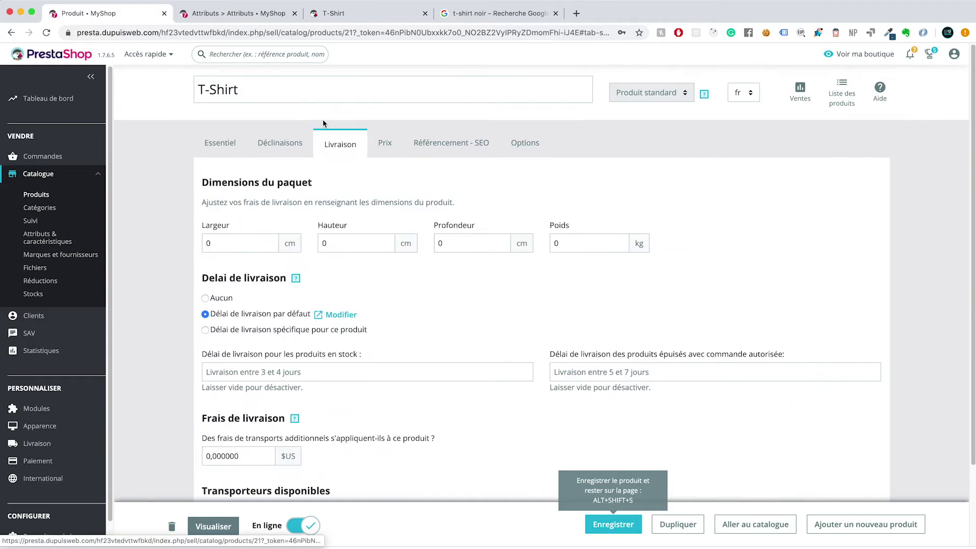
{"action": "scroll", "coordinate": [354, 230], "scroll_direction": "down", "scroll_amount": 3}
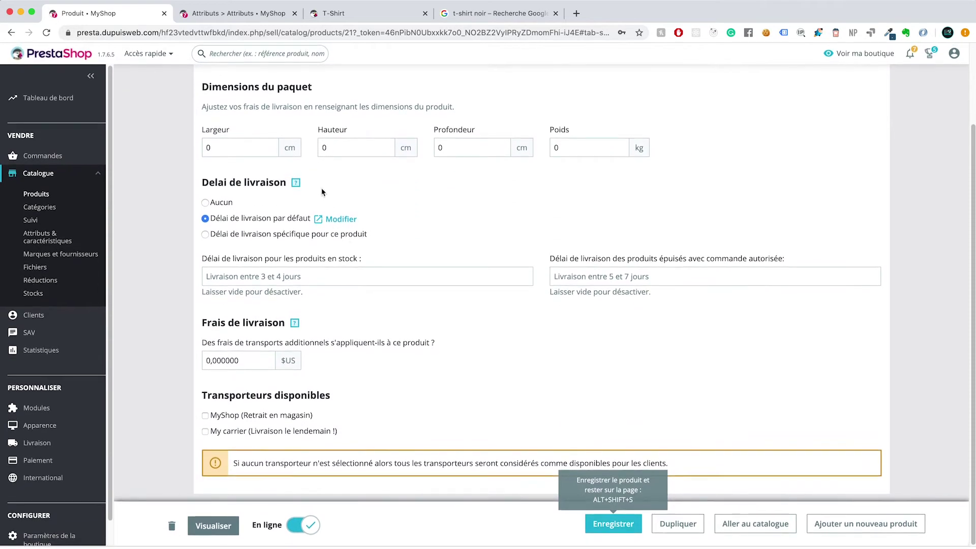
{"action": "scroll", "coordinate": [328, 209], "scroll_direction": "up", "scroll_amount": 3}
Step: Open the details of the Taille S, Couleur Noir combination to examine its stock and price impact settings
{"action": "left_click", "coordinate": [285, 143]}
{"action": "scroll", "coordinate": [519, 308], "scroll_direction": "down", "scroll_amount": 2}
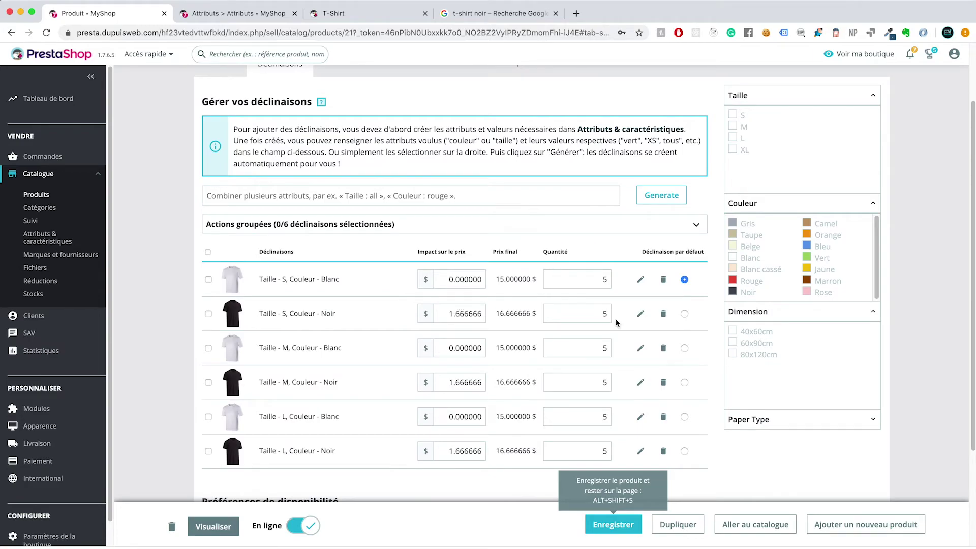
{"action": "left_click", "coordinate": [640, 315]}
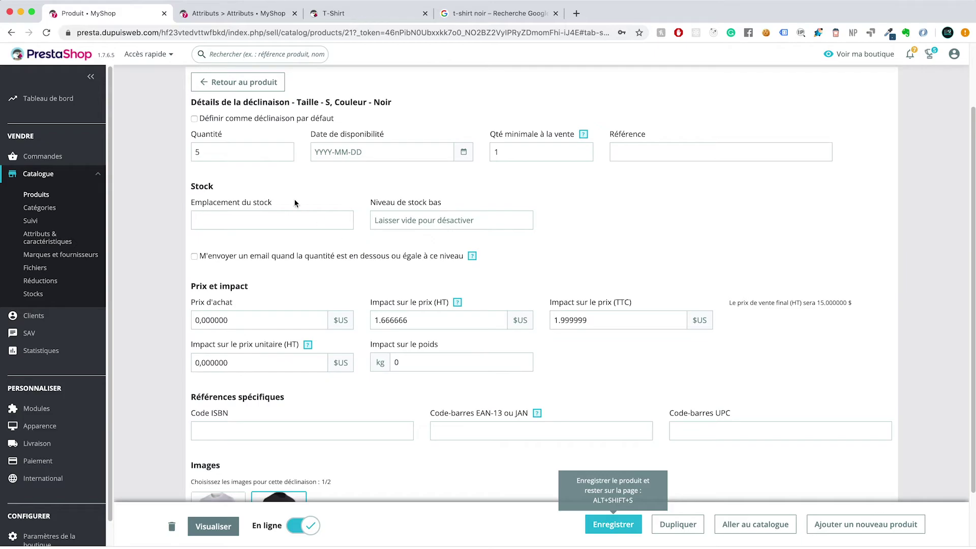
Step: Compare the Taille S, Couleur Noir combination's price settings with the storefront T-Shirt page, and go back to the Vêtements category listing
{"action": "scroll", "coordinate": [356, 236], "scroll_direction": "up", "scroll_amount": 1}
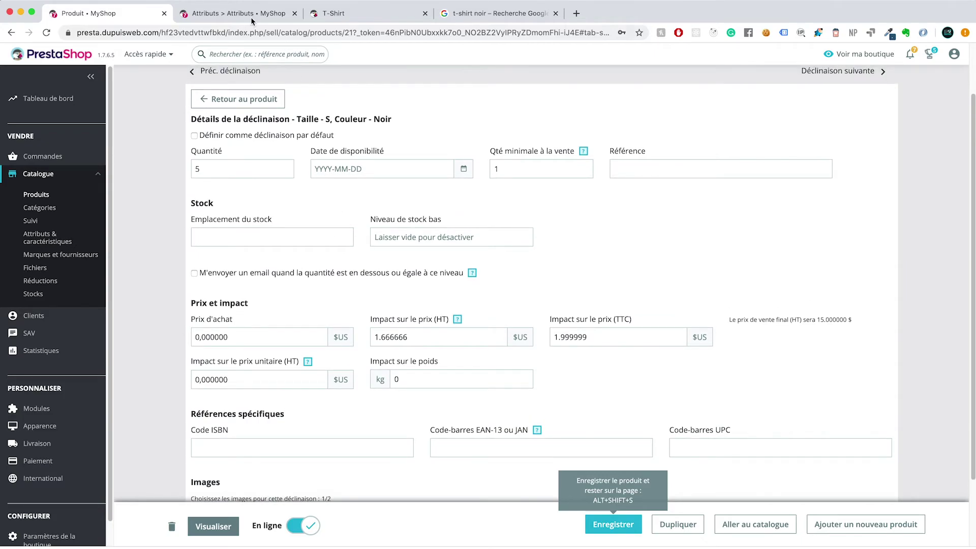
{"action": "left_click", "coordinate": [253, 20]}
{"action": "left_click", "coordinate": [360, 16]}
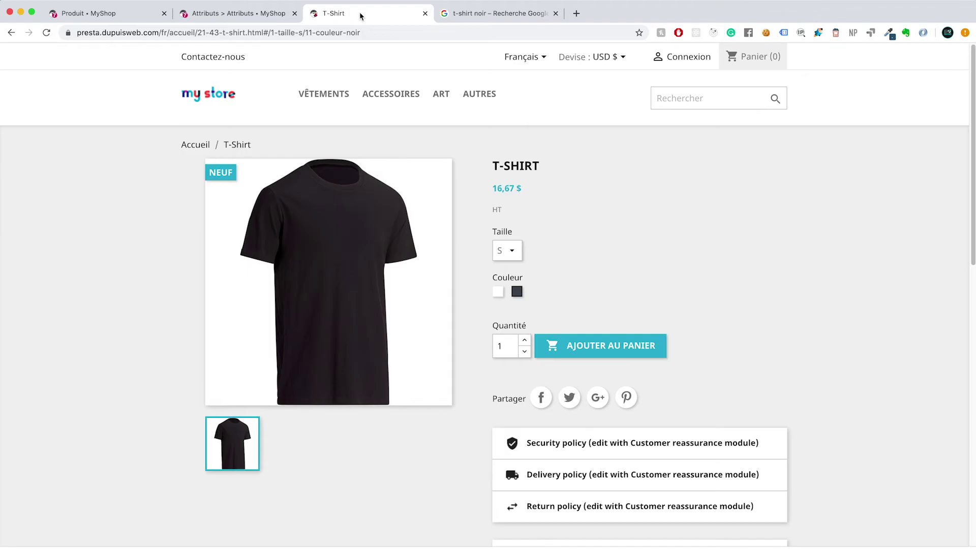
{"action": "left_click", "coordinate": [127, 16]}
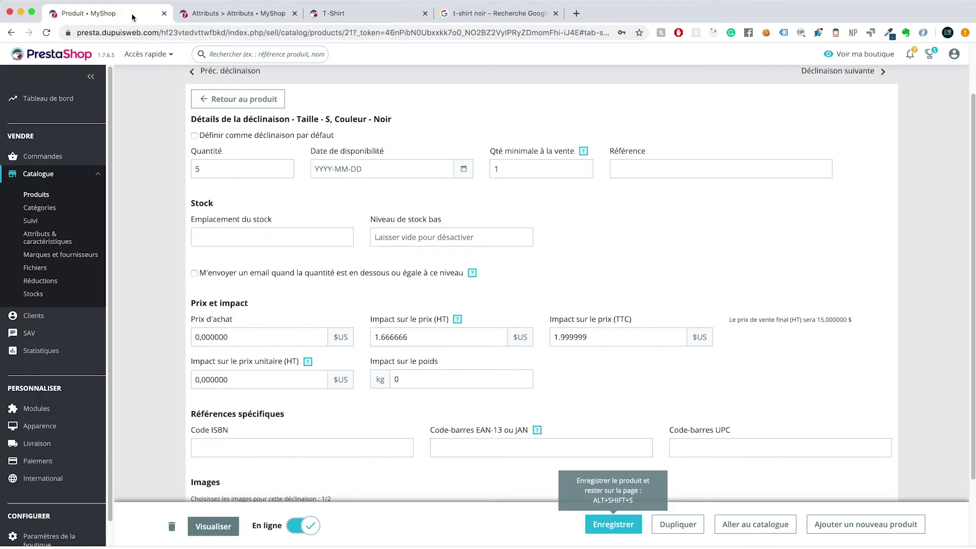
{"action": "left_click", "coordinate": [325, 17]}
{"action": "left_click", "coordinate": [10, 33]}
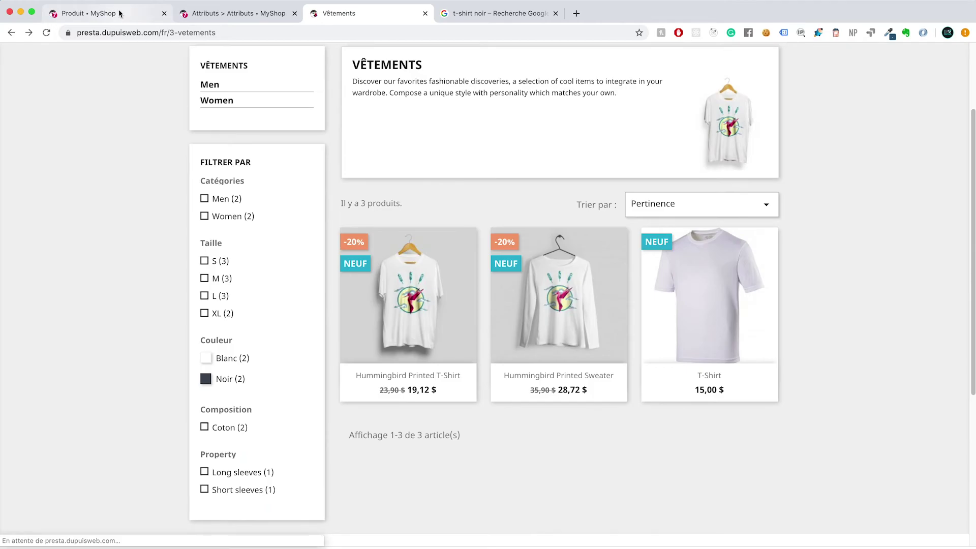
{"action": "left_click", "coordinate": [121, 15]}
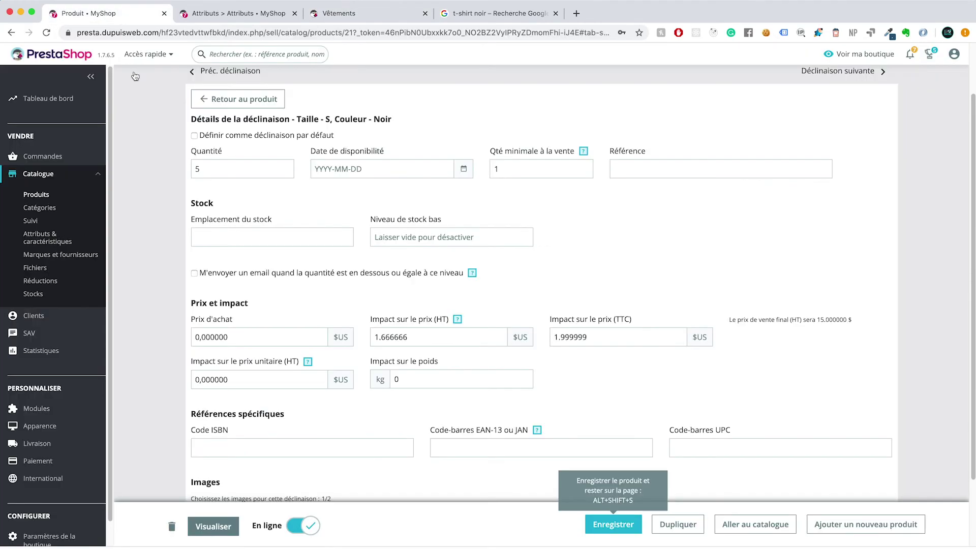
{"action": "left_click", "coordinate": [328, 14]}
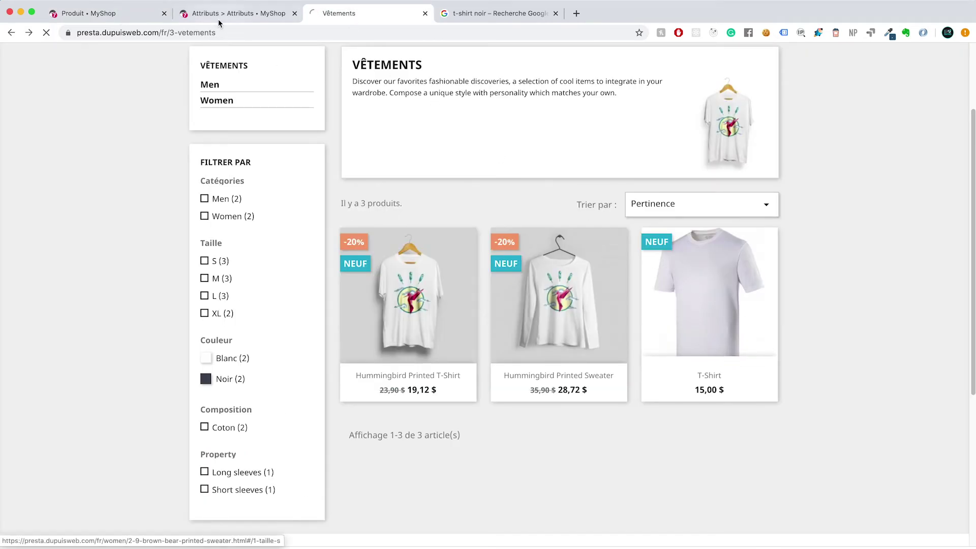
Step: Return to the T-Shirt's back-office page and review its combinations list and essential settings with images and base price
{"action": "key", "text": "super+1"}
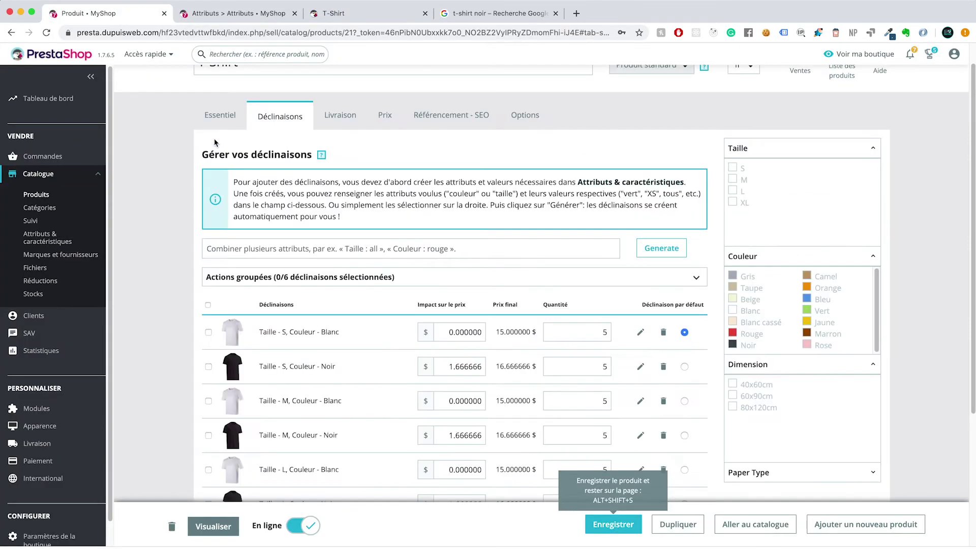
{"action": "scroll", "coordinate": [215, 143], "scroll_direction": "down", "scroll_amount": 3}
{"action": "scroll", "coordinate": [223, 102], "scroll_direction": "up", "scroll_amount": 4}
{"action": "left_click", "coordinate": [220, 124]}
{"action": "scroll", "coordinate": [427, 236], "scroll_direction": "down", "scroll_amount": 3}
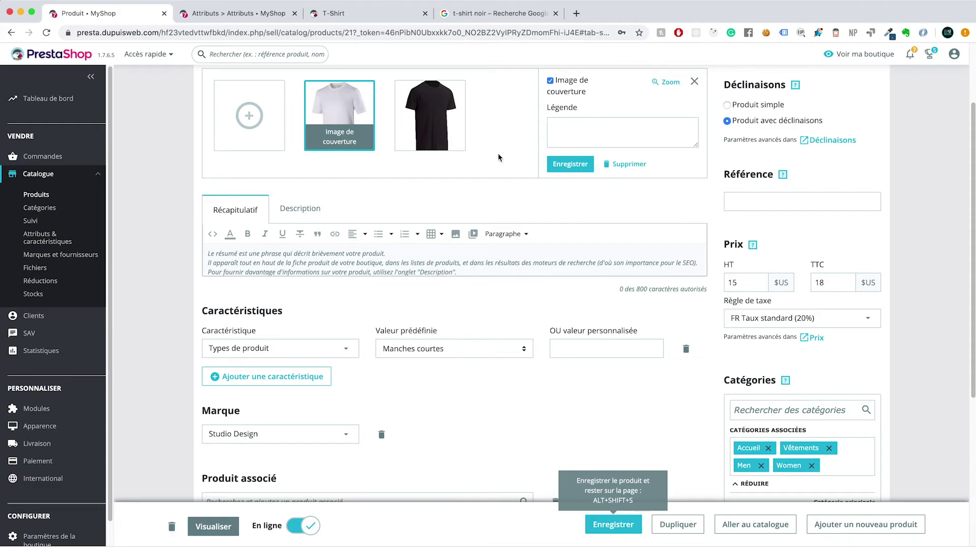
Step: Compare the storefront T-Shirt's displayed price excluding tax with the product's HT and TTC prices in the back office
{"action": "left_click", "coordinate": [333, 15]}
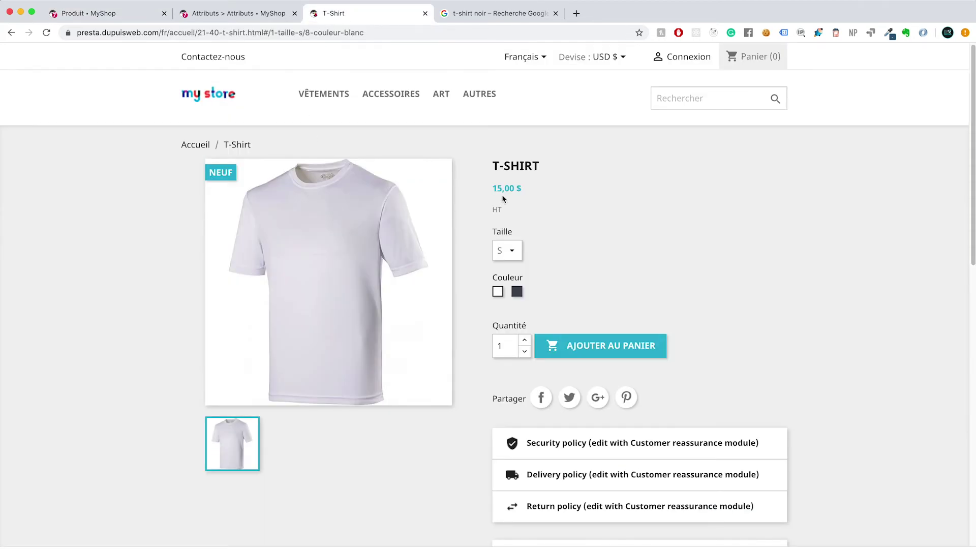
{"action": "left_click_drag", "start_coordinate": [495, 188], "coordinate": [531, 189]}
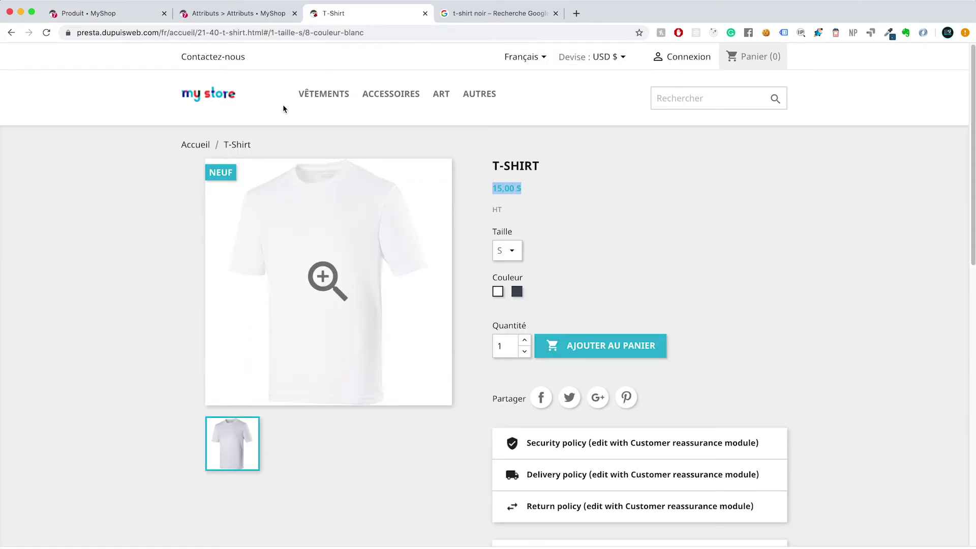
{"action": "left_click", "coordinate": [122, 16]}
{"action": "scroll", "coordinate": [543, 219], "scroll_direction": "up", "scroll_amount": 2}
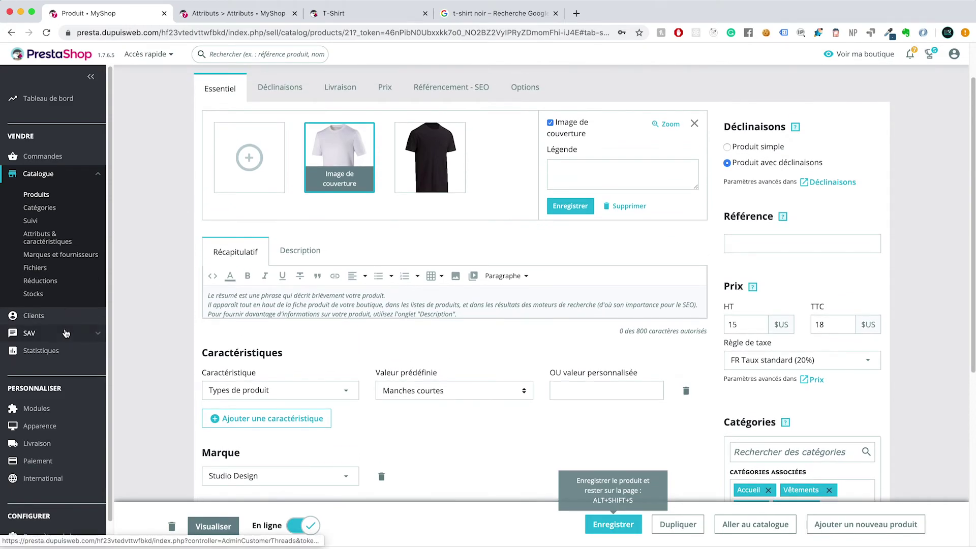
{"action": "scroll", "coordinate": [66, 333], "scroll_direction": "down", "scroll_amount": 2}
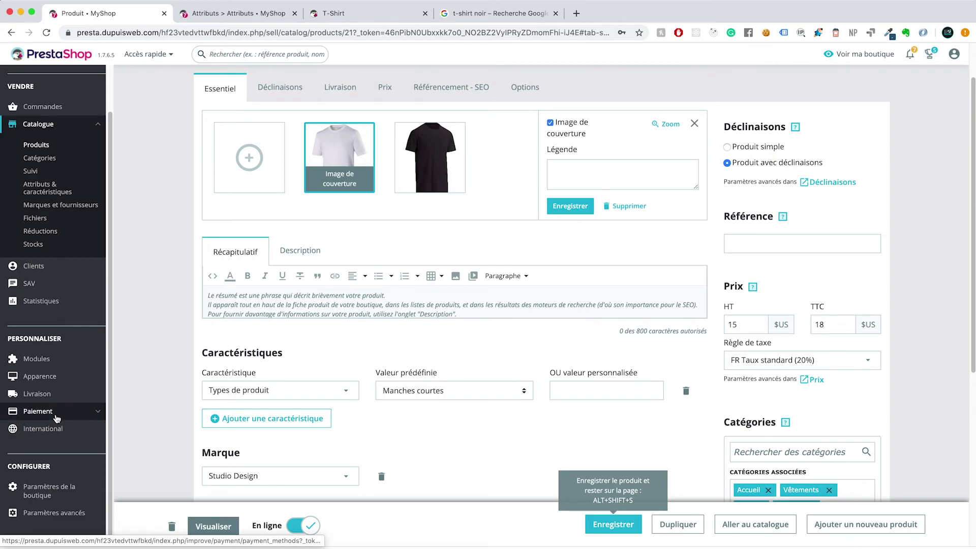
Step: Add one T-Shirt in Taille S, Couleur Blanc to the storefront cart and check the order total including tax
{"action": "left_click", "coordinate": [328, 15]}
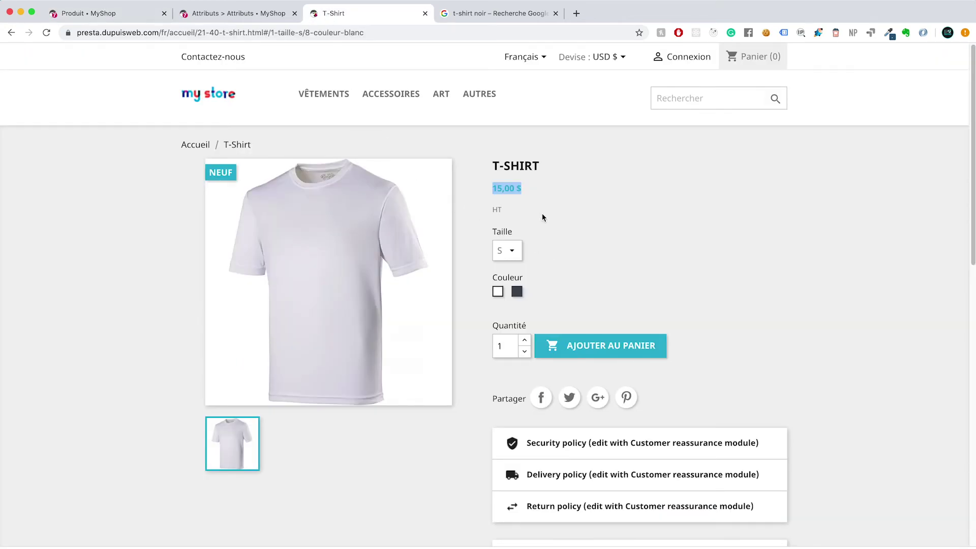
{"action": "left_click", "coordinate": [560, 197]}
{"action": "left_click_drag", "start_coordinate": [534, 185], "coordinate": [489, 189]}
{"action": "left_click", "coordinate": [557, 224]}
{"action": "left_click", "coordinate": [594, 347]}
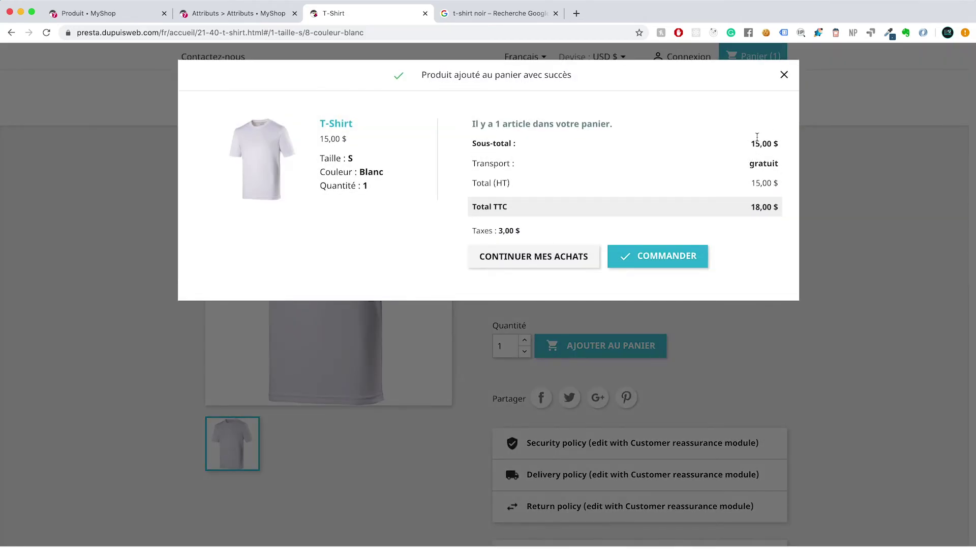
{"action": "left_click_drag", "start_coordinate": [773, 211], "coordinate": [779, 209]}
{"action": "left_click", "coordinate": [783, 77]}
Step: Review the T-Shirt's combinations in the back office, including their images, price impacts, final prices and quantities
{"action": "left_click", "coordinate": [224, 15]}
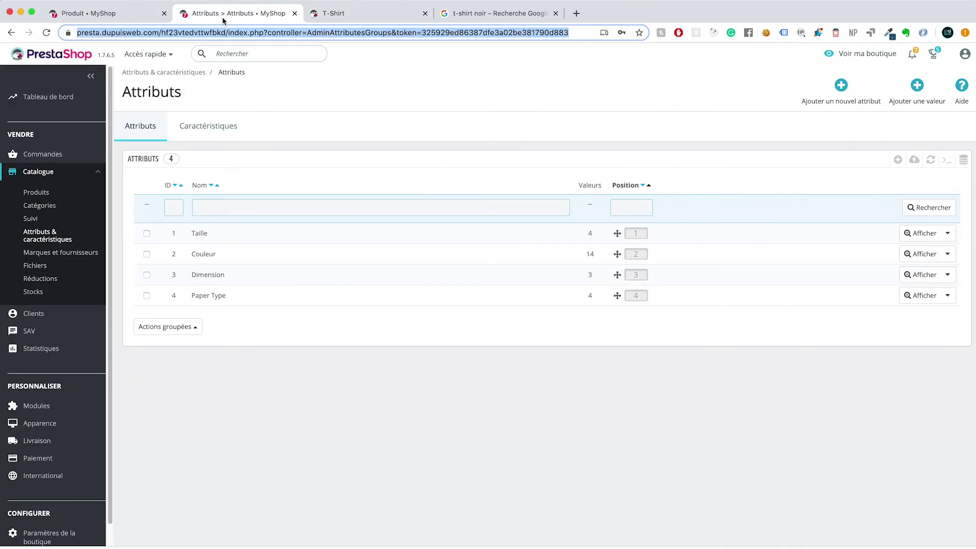
{"action": "left_click", "coordinate": [126, 20]}
{"action": "scroll", "coordinate": [243, 186], "scroll_direction": "down", "scroll_amount": 3}
{"action": "scroll", "coordinate": [243, 183], "scroll_direction": "up", "scroll_amount": 5}
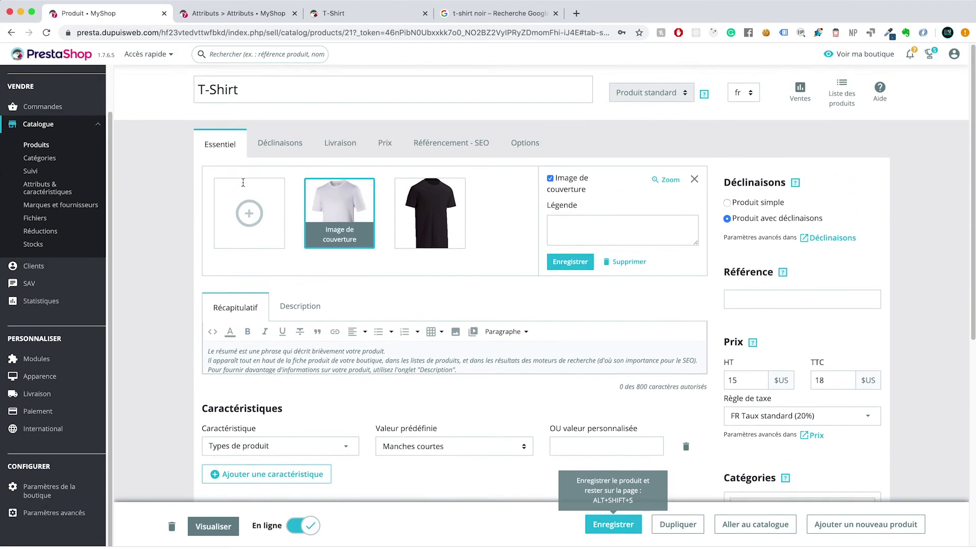
{"action": "left_click", "coordinate": [280, 144]}
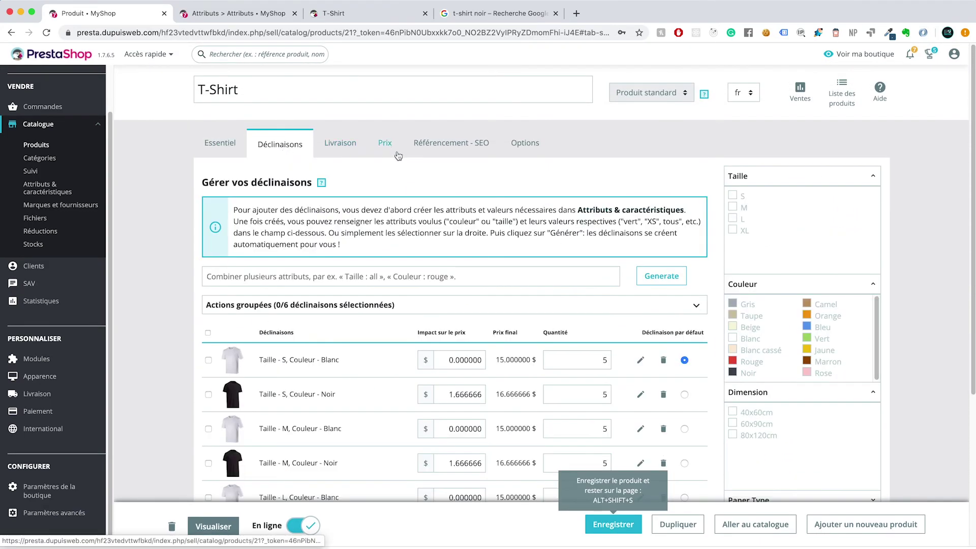
{"action": "scroll", "coordinate": [364, 226], "scroll_direction": "down", "scroll_amount": 4}
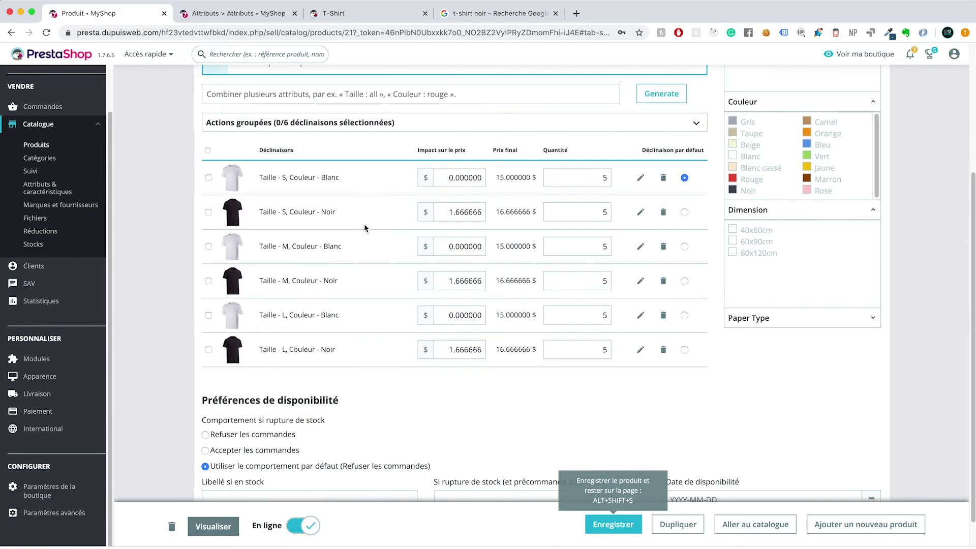
{"action": "scroll", "coordinate": [365, 228], "scroll_direction": "up", "scroll_amount": 2}
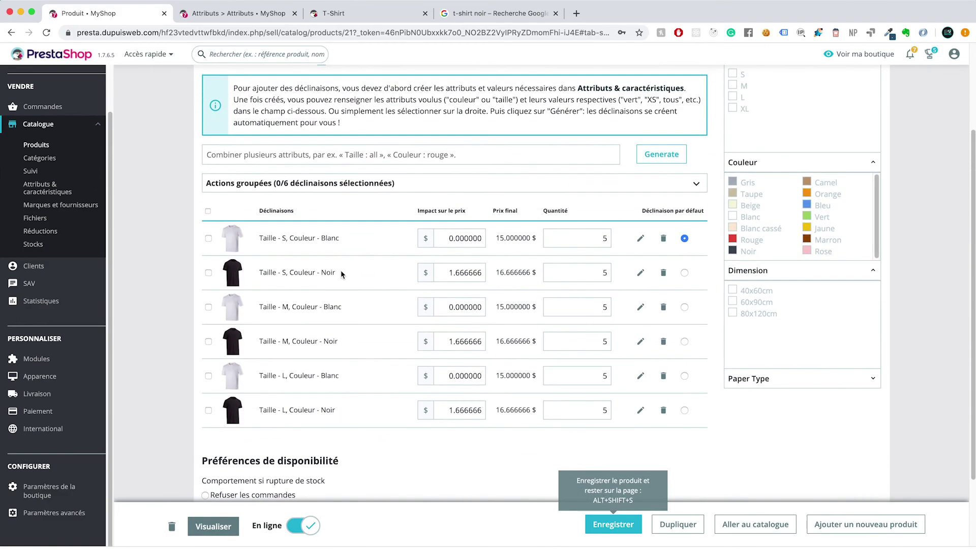
Step: Examine the values of the Couleur attribute in the shop's attributes and go back to the attributes list
{"action": "left_click", "coordinate": [253, 19]}
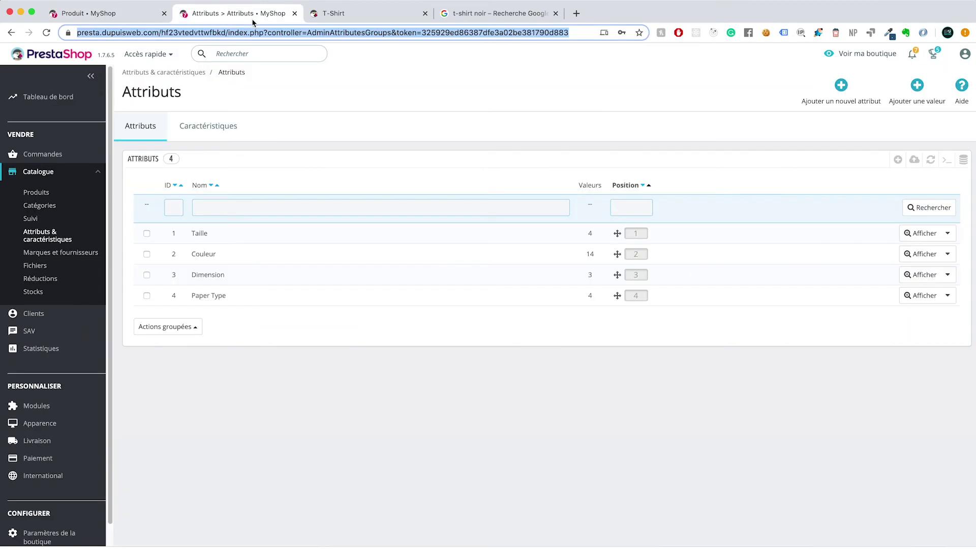
{"action": "left_click", "coordinate": [209, 132]}
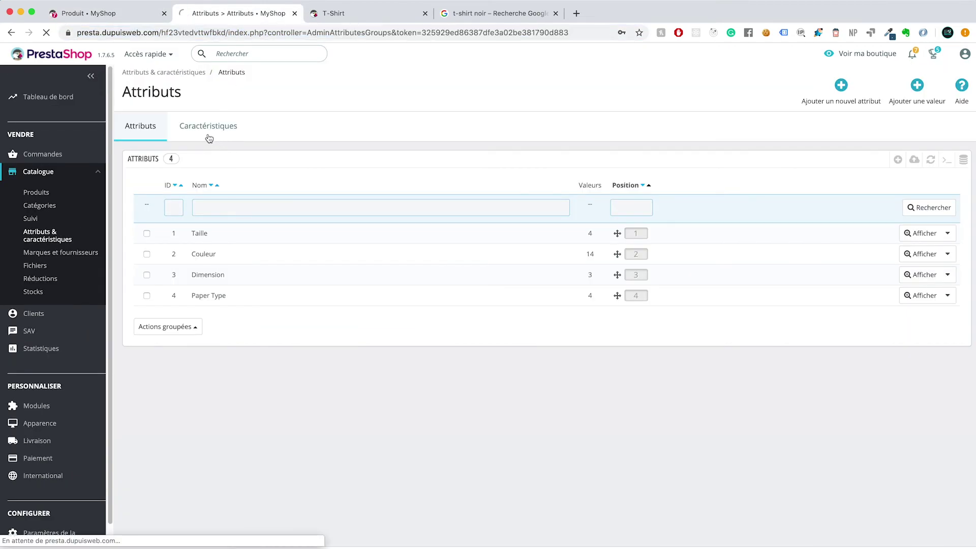
{"action": "left_click", "coordinate": [148, 129]}
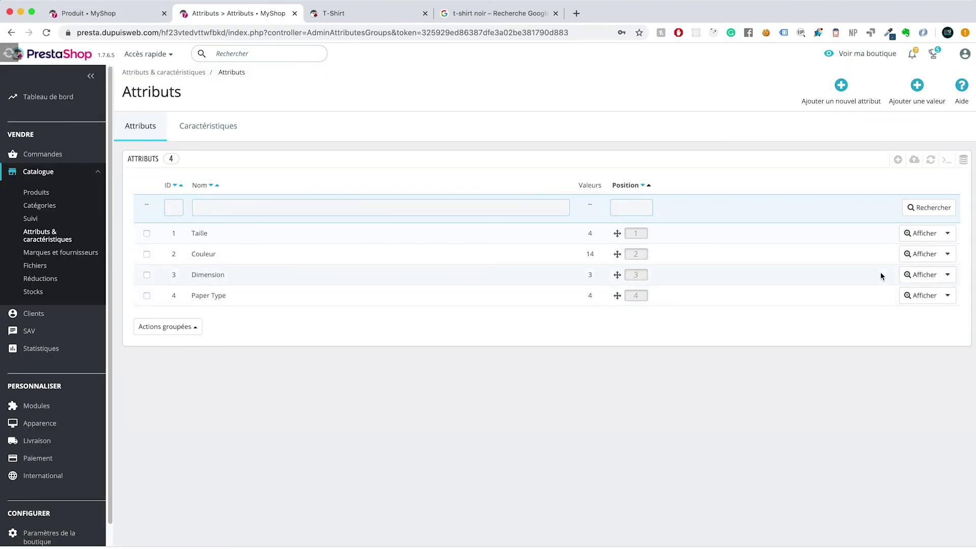
{"action": "left_click", "coordinate": [919, 254]}
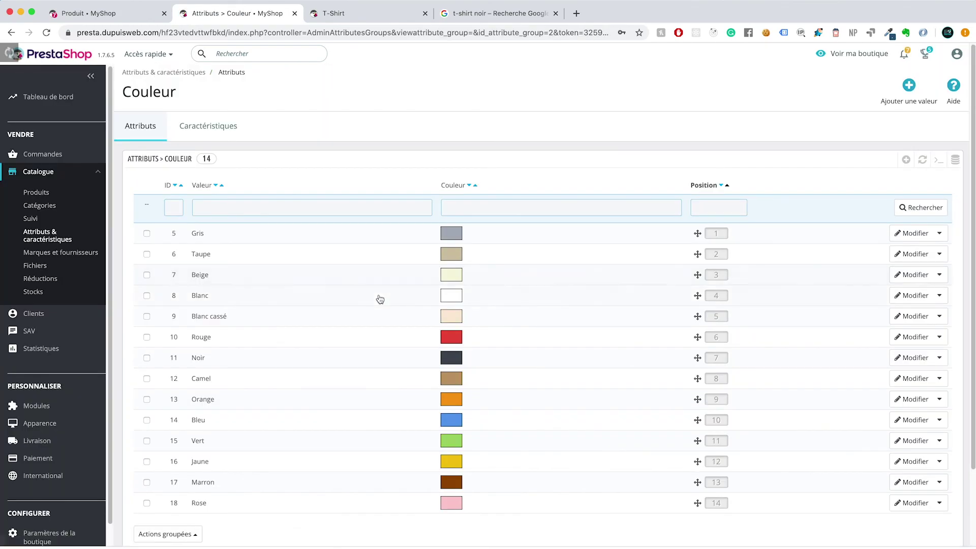
{"action": "scroll", "coordinate": [377, 299], "scroll_direction": "down", "scroll_amount": 2}
{"action": "scroll", "coordinate": [445, 303], "scroll_direction": "up", "scroll_amount": 1}
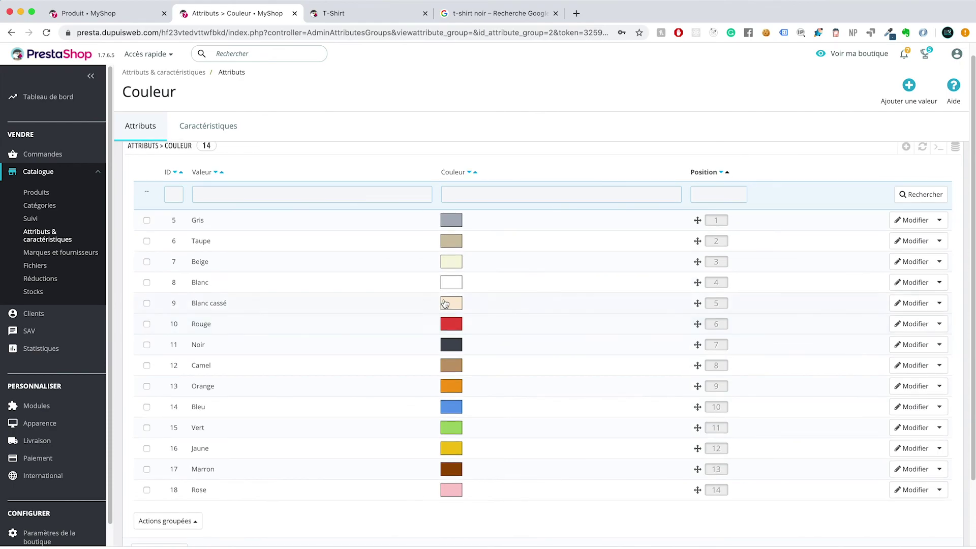
{"action": "left_click", "coordinate": [12, 34]}
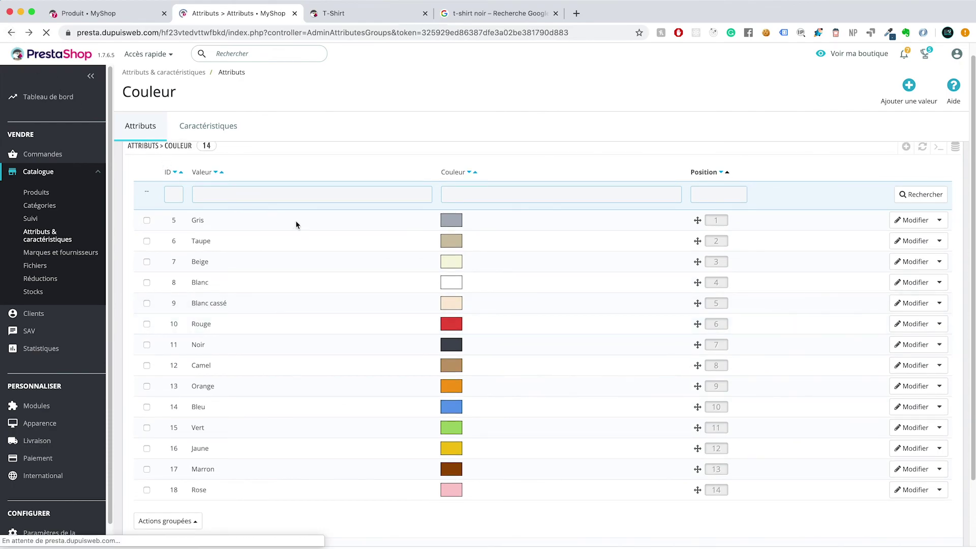